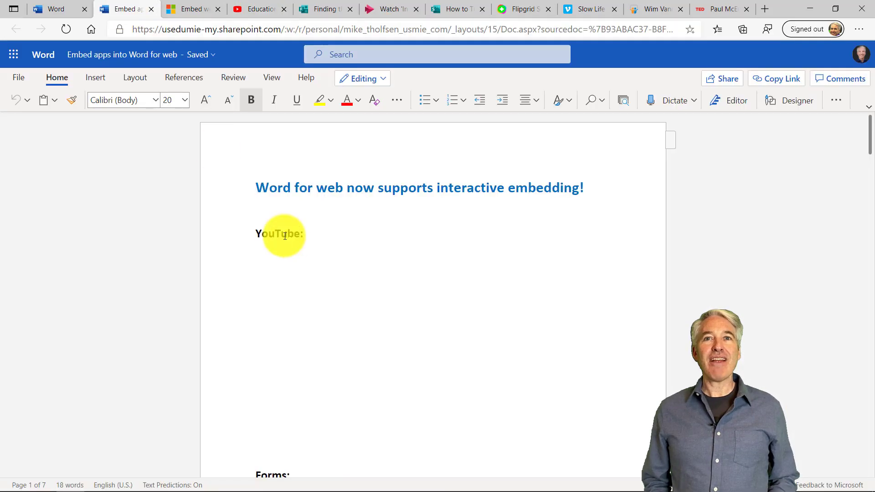
Embed the pasted YouTube link under YouTube:, play and pause it, then undo to a plain link
left_click(280, 253)
type("https://www.youtube.com/watch?v=nt3hi2vYf8c&feature=emb_title")
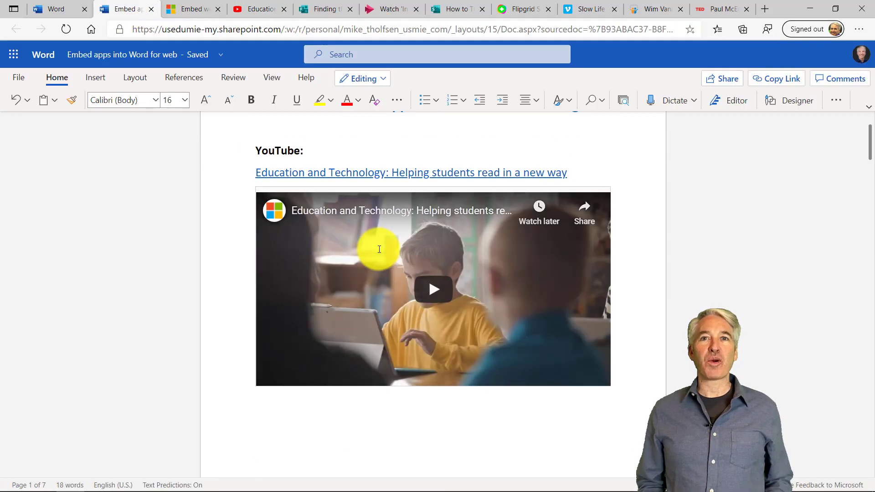
left_click(436, 291)
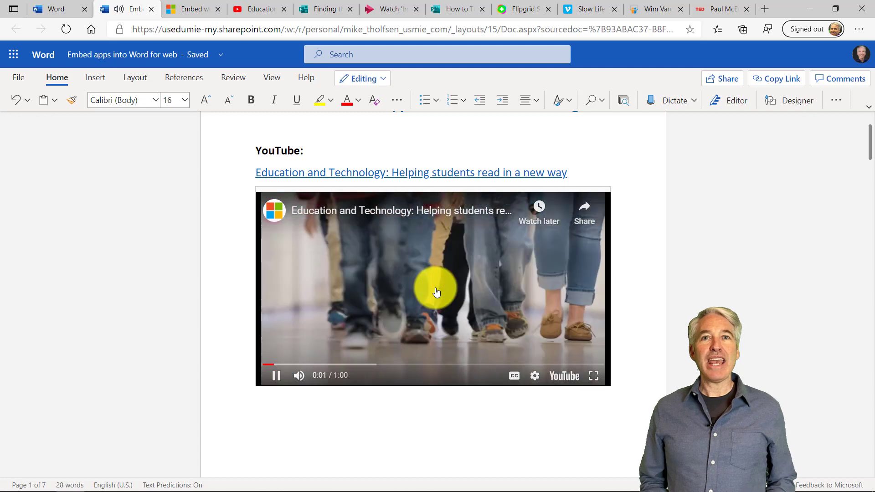
left_click(297, 350)
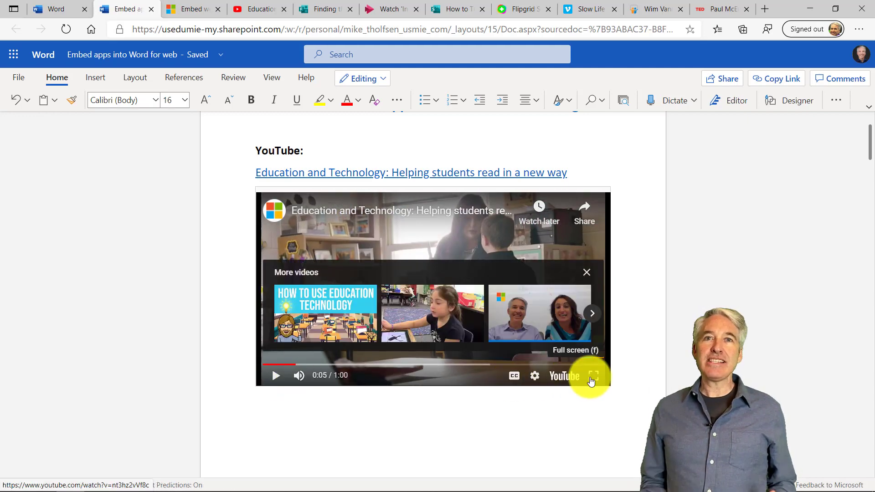
scroll(589, 267, "up", 2)
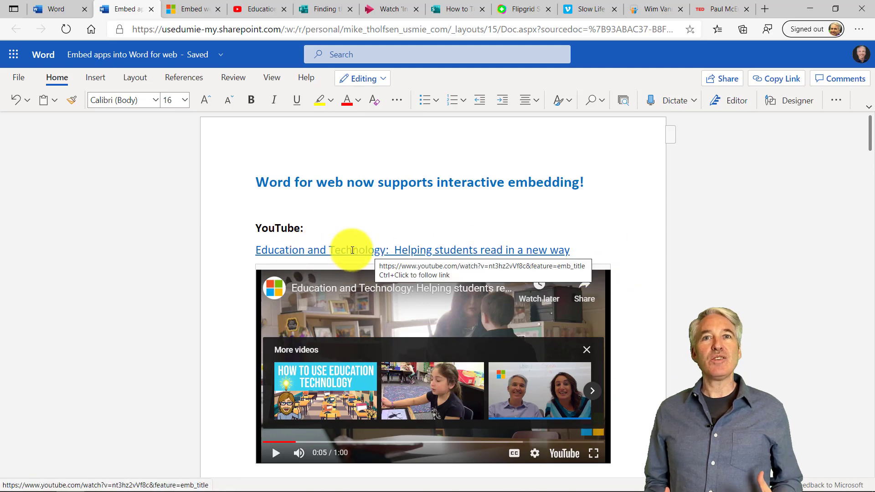
key("ctrl+z")
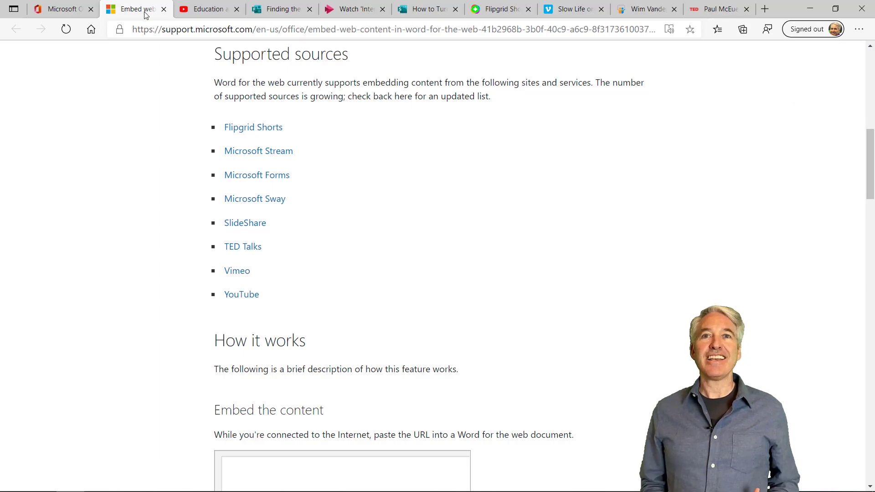
Reopen the 'Embed apps into Word for web' document from the Office 365 Word start page
left_click(64, 9)
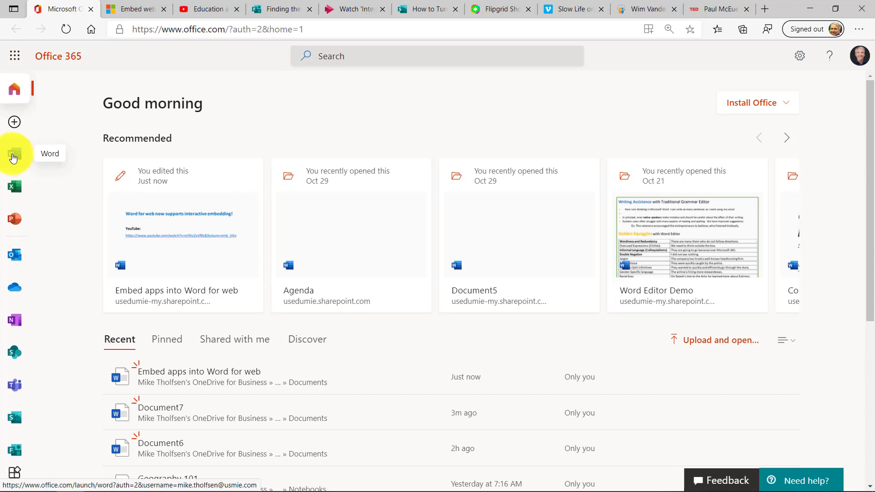
left_click(13, 158)
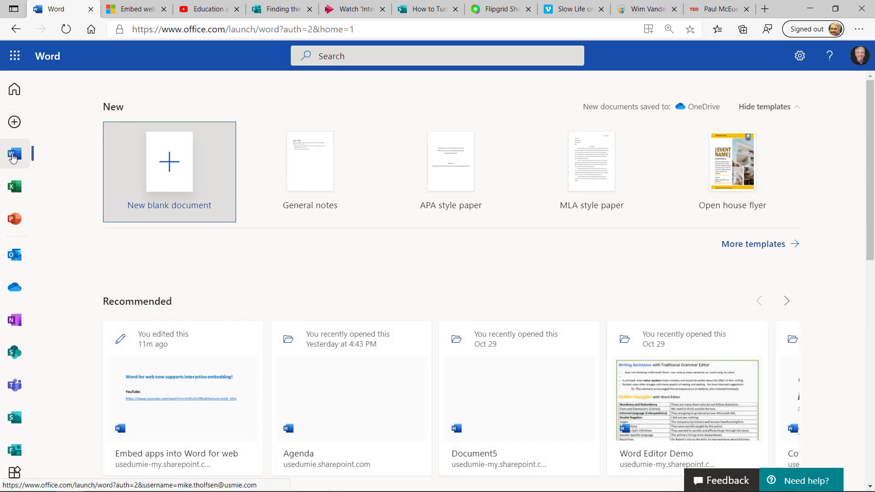
left_click(181, 387)
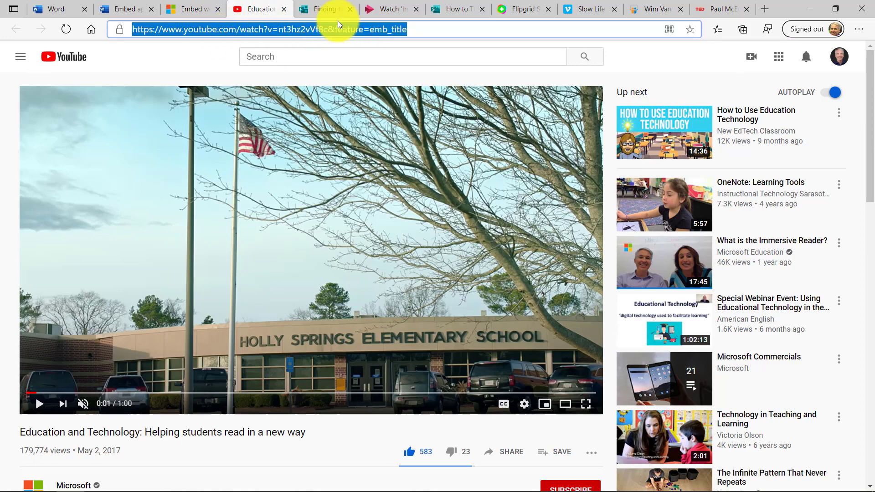
Paste the 'Education and Technology' YouTube link under YouTube: and turn it into an embedded video
left_click(126, 8)
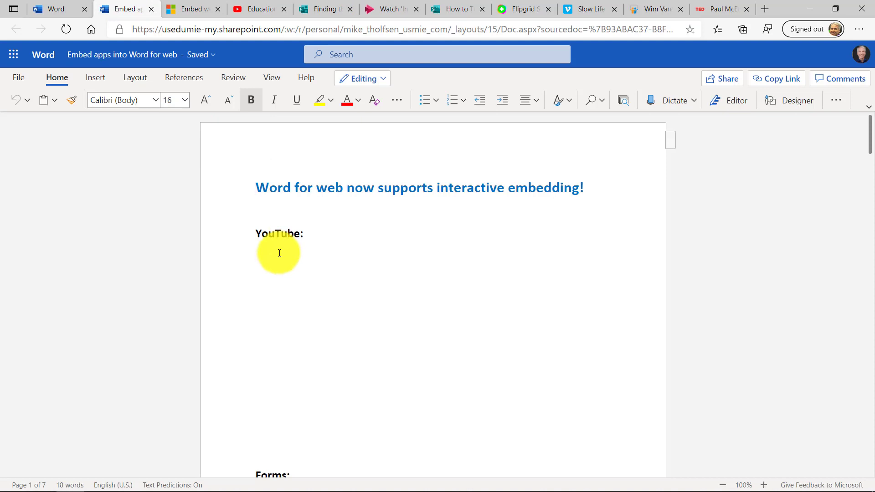
type("https://www.youtube.com/watch?v=nt3hz2vVf8c&feature=emb_title")
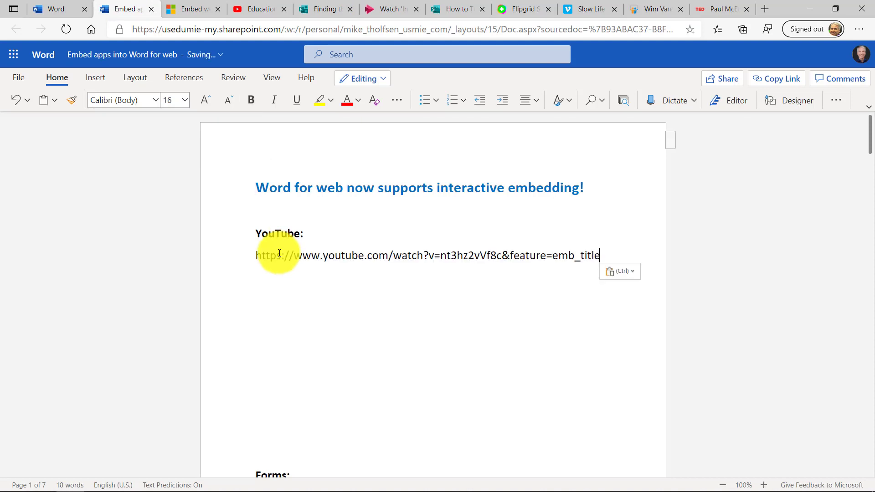
key("Return")
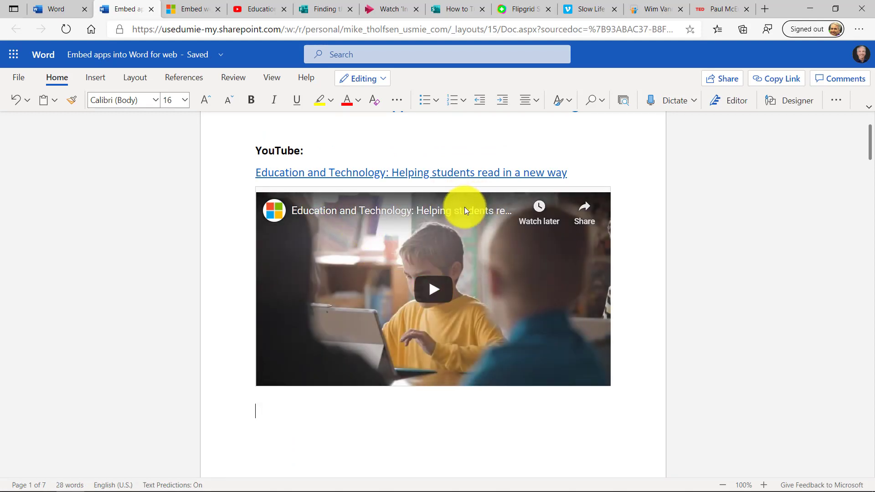
Play the embedded 'Education and Technology' video, pause it at 0:05, and return to the page top
left_click(437, 292)
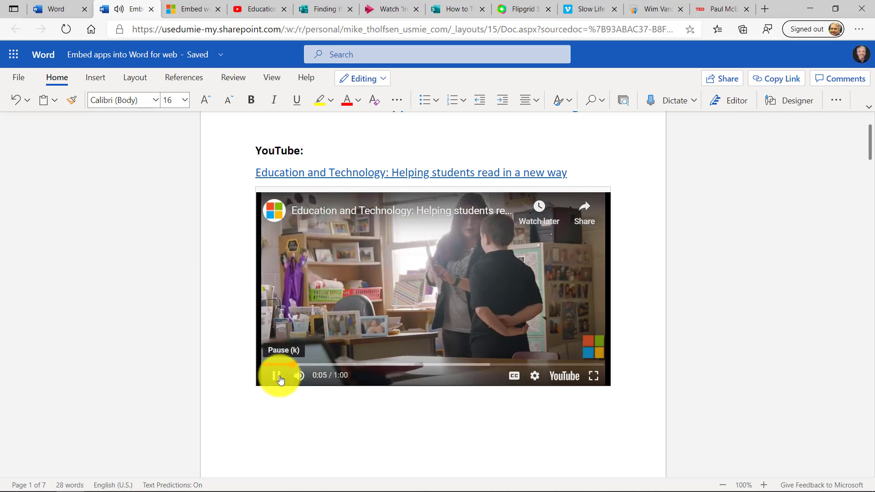
left_click(278, 376)
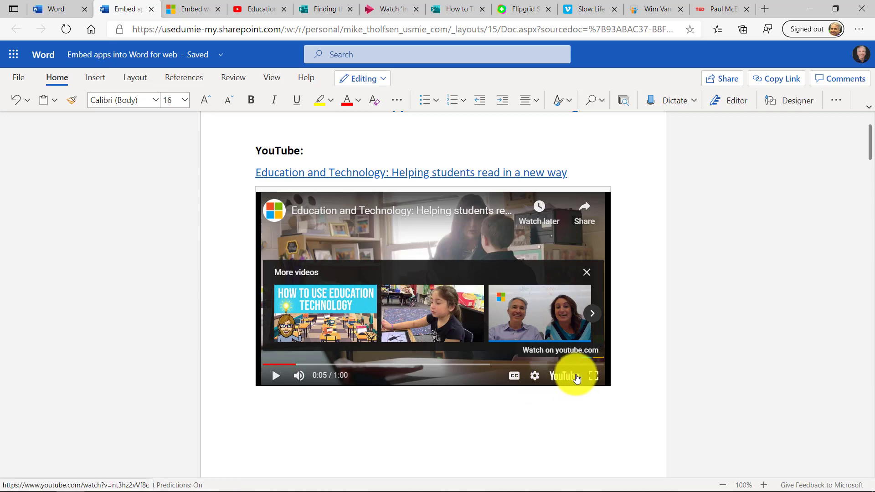
scroll(593, 283, "up", 2)
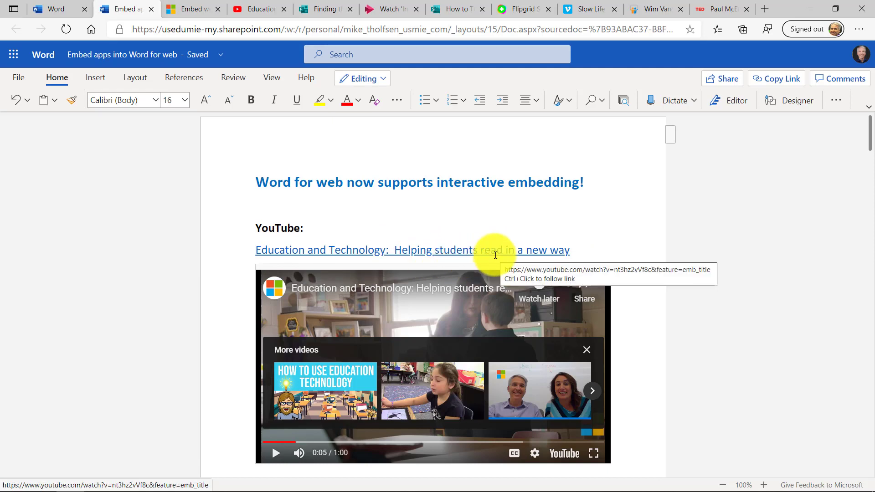
Undo the YouTube embed to a plain URL, redo it, and put the cursor under Forms:
key("ctrl+z")
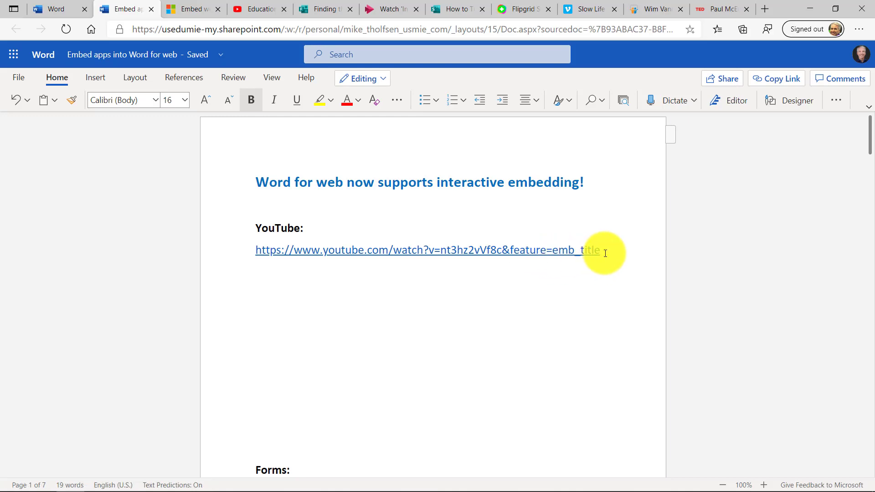
key("ctrl+y")
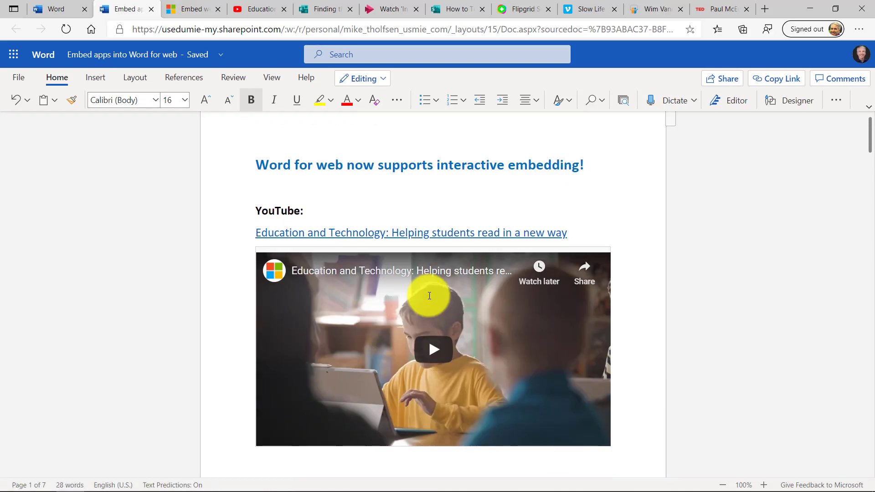
scroll(429, 296, "down", 8)
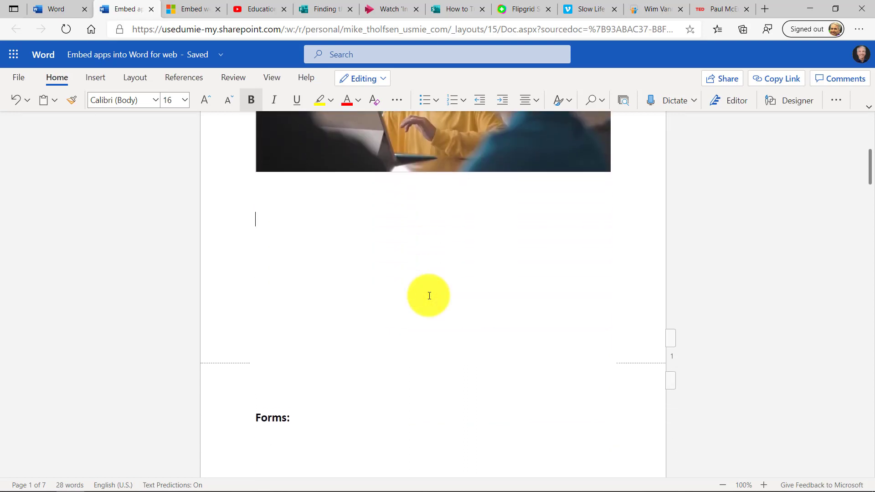
left_click(273, 336)
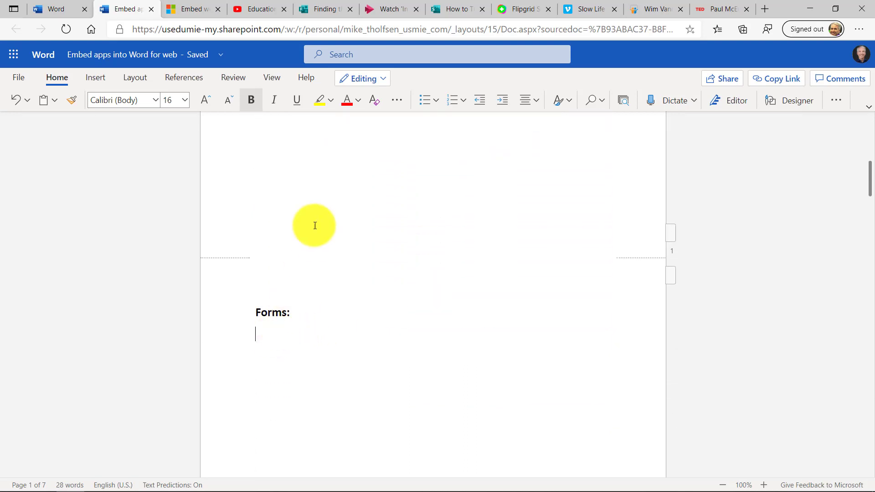
Paste the 'Finding the circumference of a circle (Copy)' quiz link under Forms: and review the embedded form
left_click(324, 9)
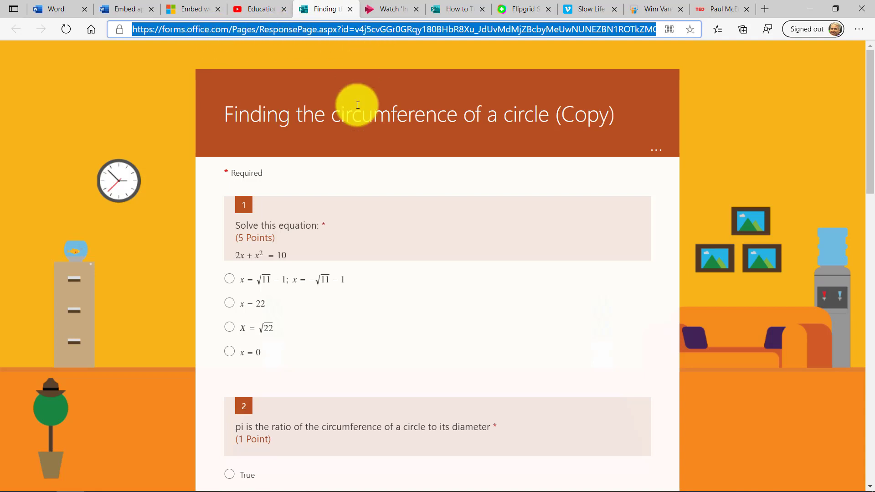
left_click(120, 9)
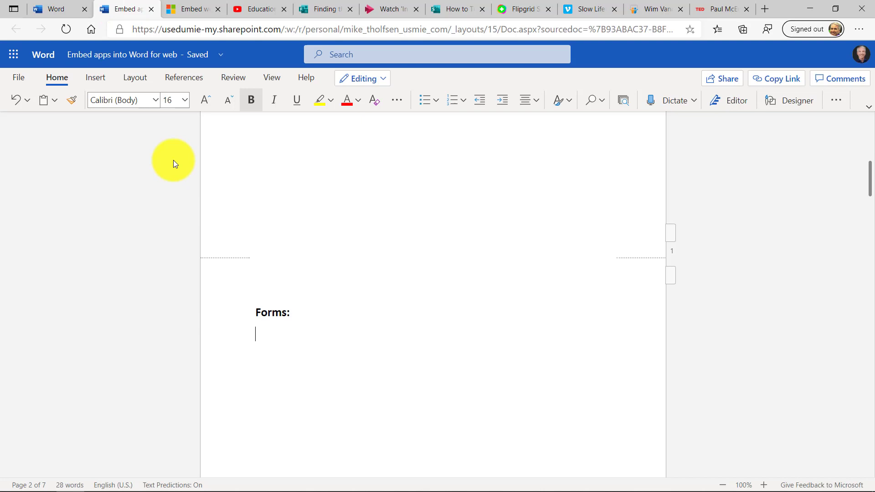
key("ctrl+v")
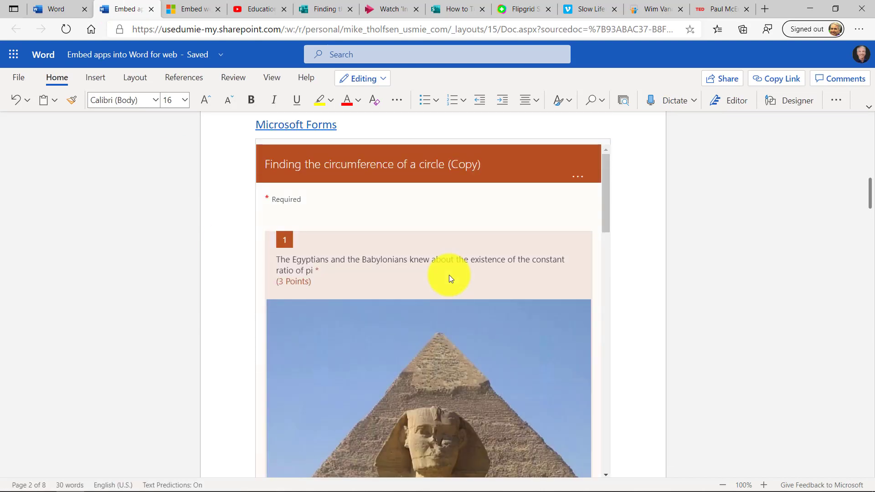
scroll(502, 299, "up", 1)
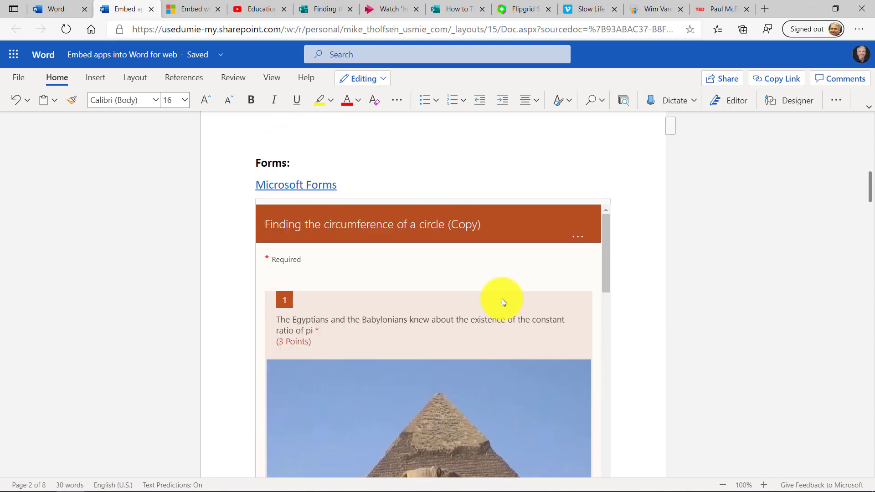
scroll(709, 260, "down", 1)
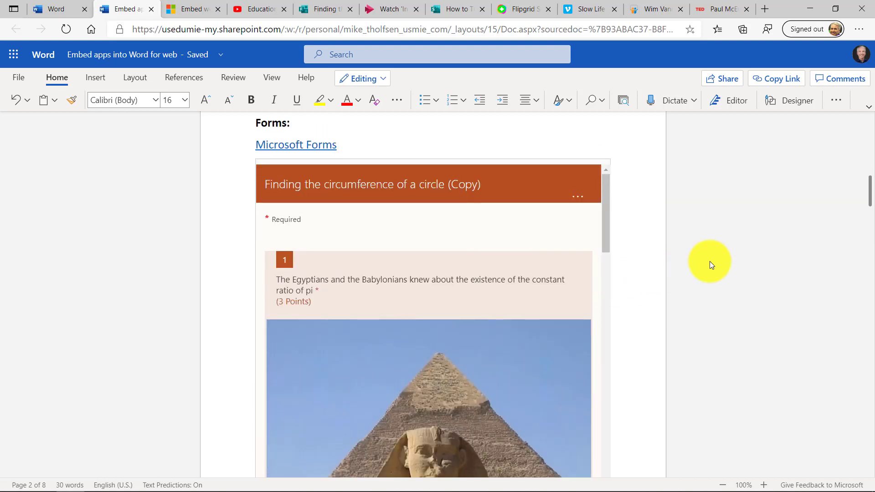
scroll(710, 261, "down", 2)
scroll(710, 261, "up", 1)
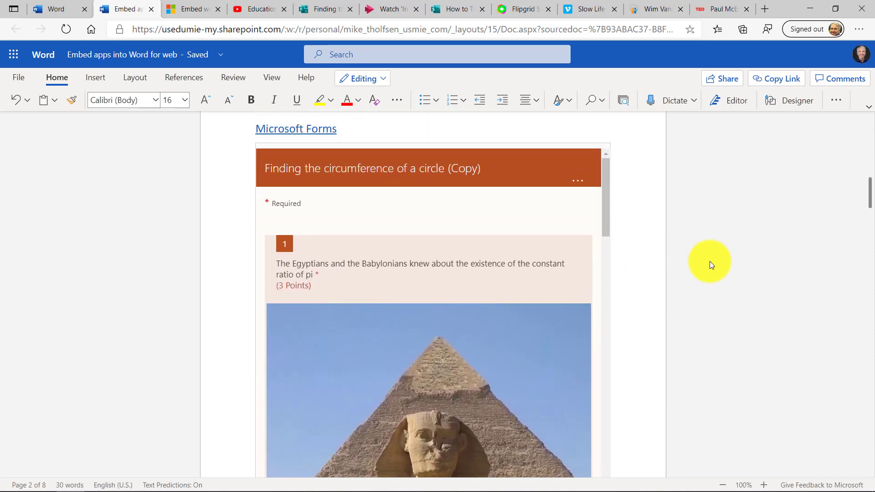
scroll(709, 261, "up", 1)
scroll(710, 261, "down", 1)
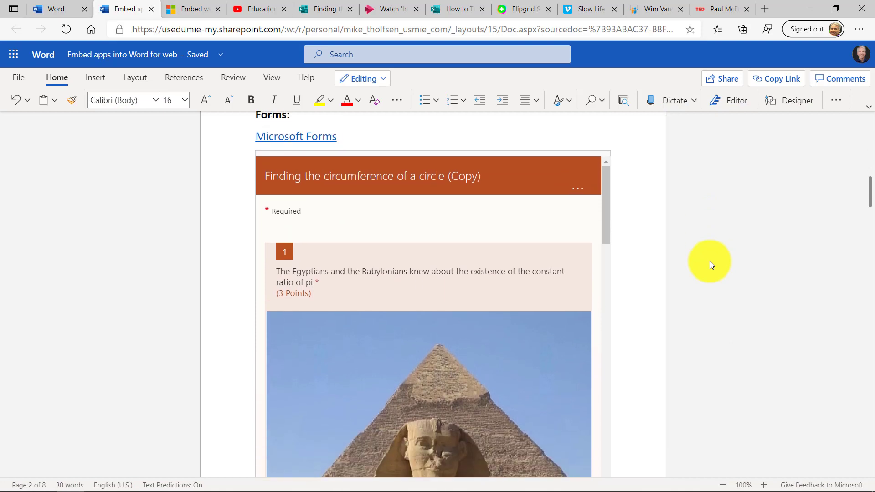
Turn on Immersive Reader in the embedded quiz, listen to question 1, then return to the form
left_click(578, 195)
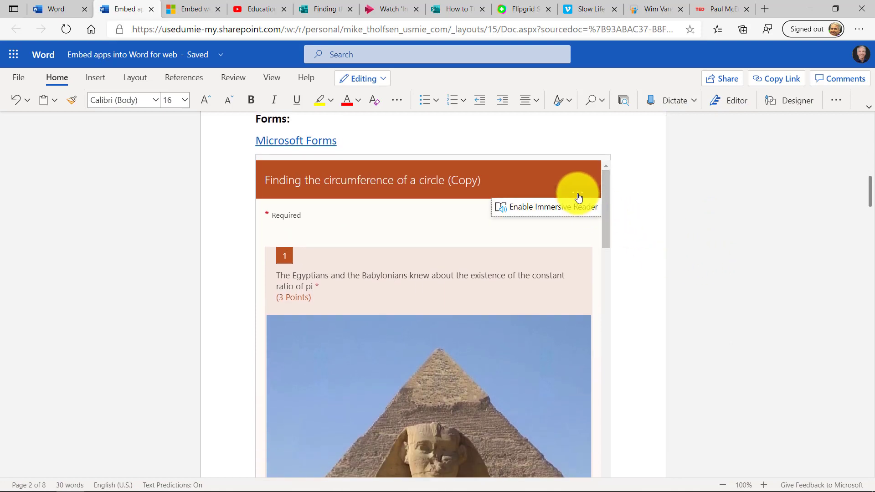
left_click(552, 208)
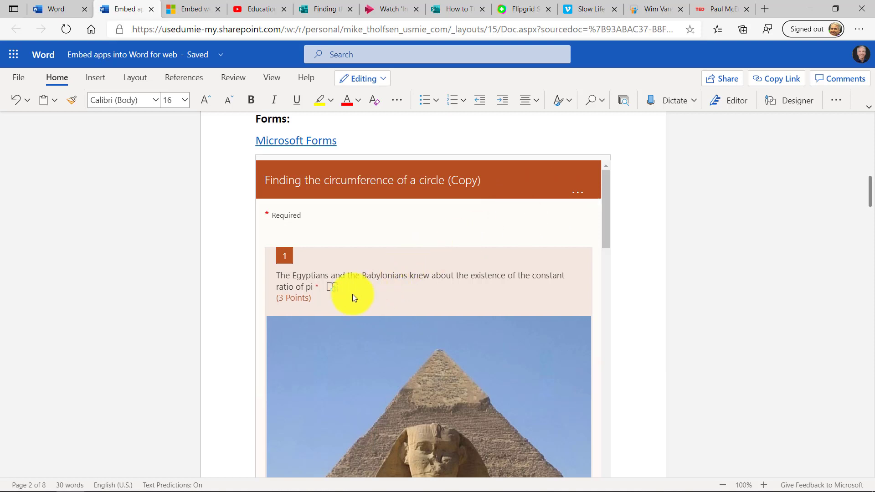
left_click(332, 289)
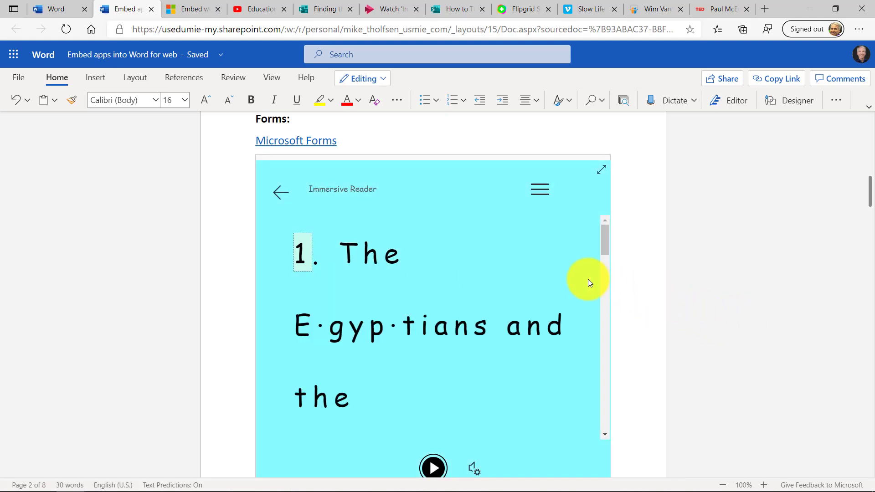
left_click(280, 193)
scroll(420, 204, "down", 3)
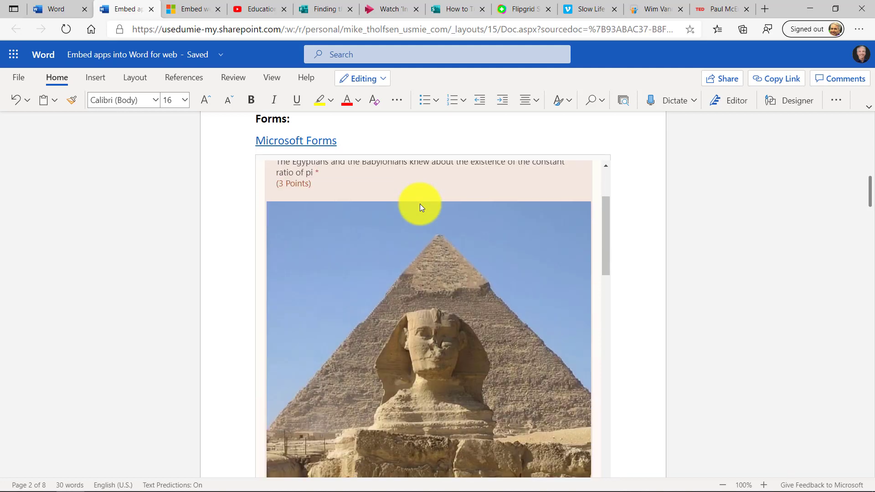
scroll(419, 204, "down", 3)
scroll(636, 291, "down", 8)
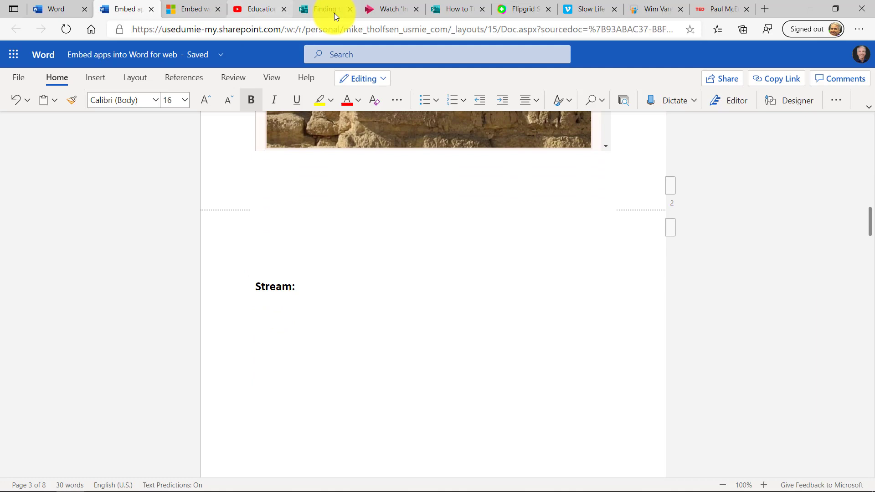
Paste the 'International Space Station' Stream video link under Stream: and turn it into an embed
left_click(387, 13)
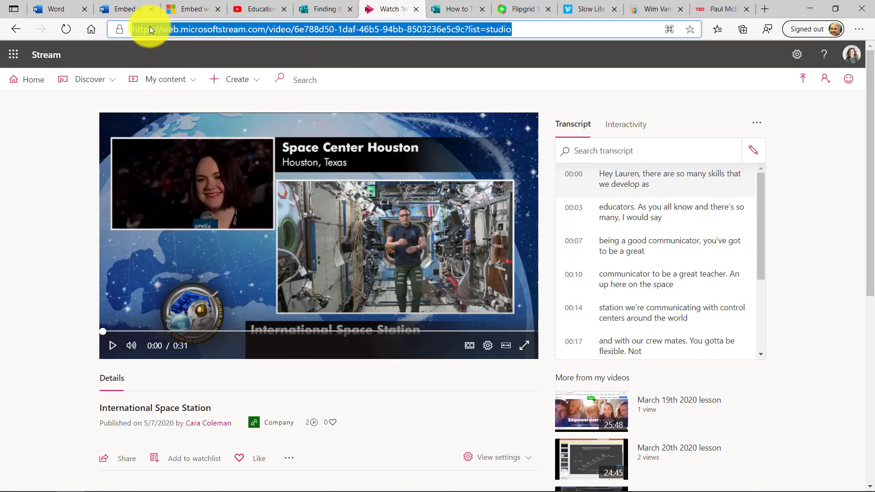
left_click(128, 14)
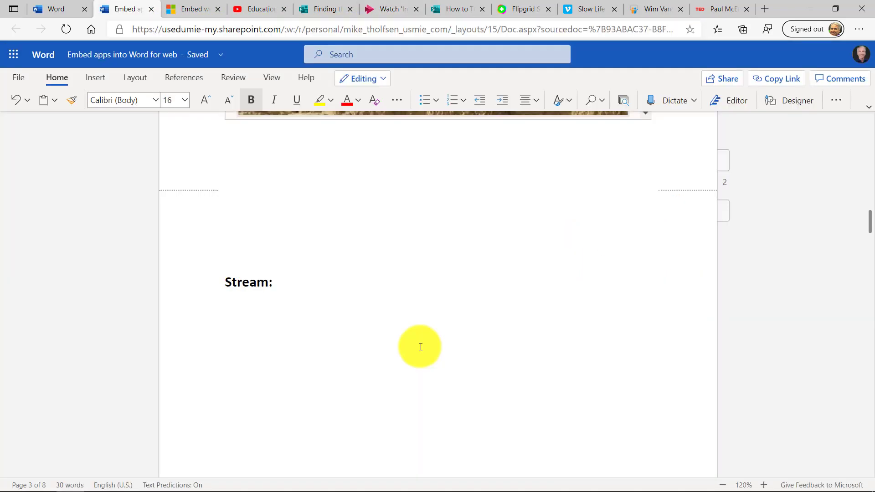
type("https://web.microsoftstream.com/video/6e788d50-1daf-46b5-94bb-8503236e5c9c?list=studio")
key("Return")
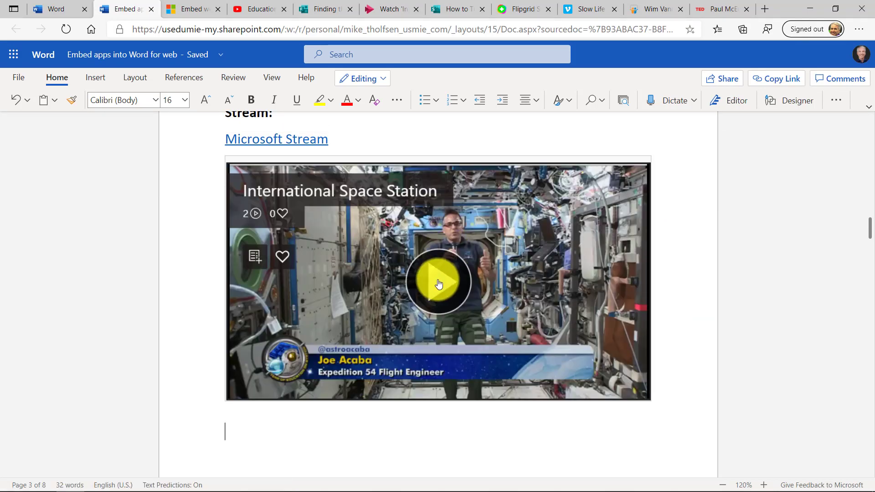
Play the embedded Stream video and pause it at 0:06
left_click(438, 285)
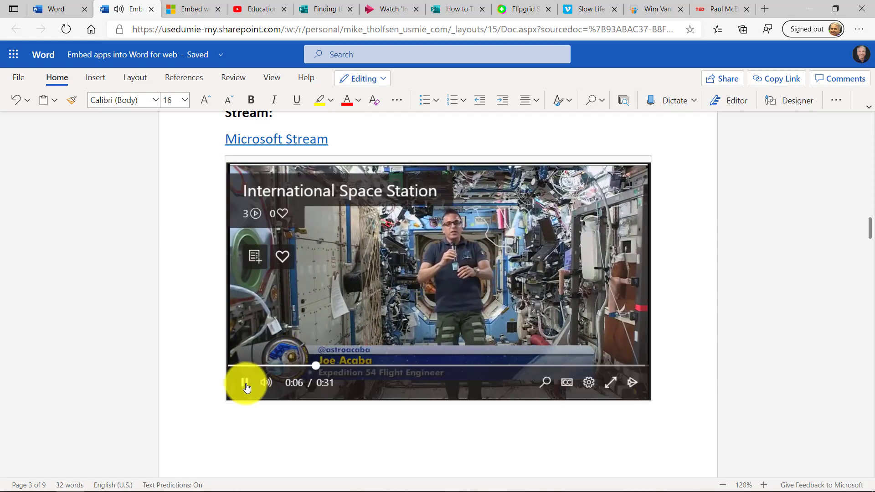
left_click(244, 362)
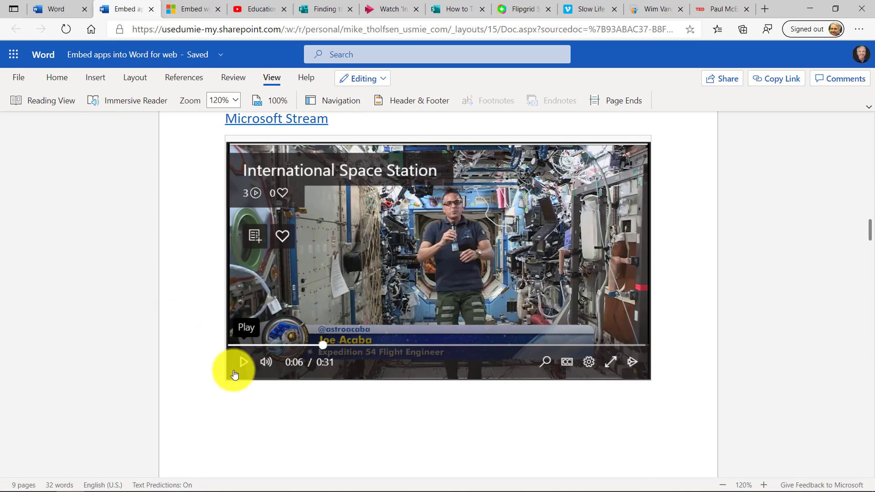
scroll(241, 399, "down", 5)
Copy the 'How to Turn a Teacher into a OneNote Ninja' Sway address and paste it under Sway:
scroll(238, 332, "up", 3)
scroll(397, 232, "down", 1, "ctrl")
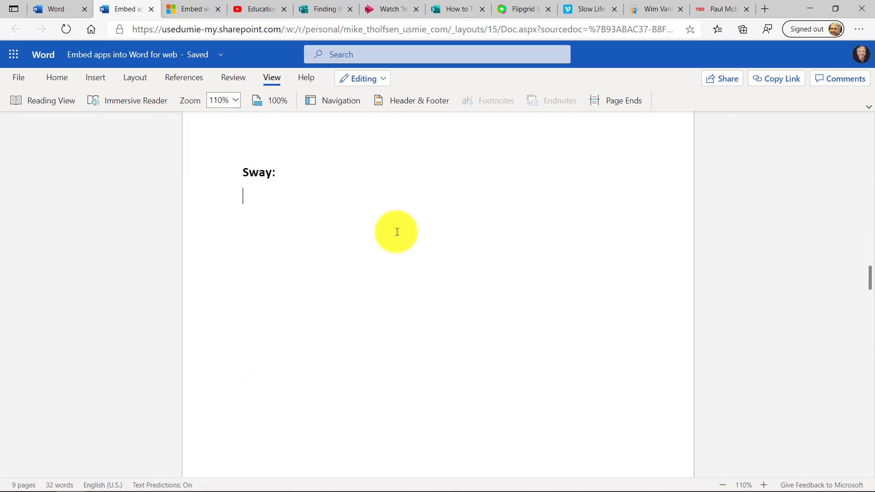
left_click(453, 9)
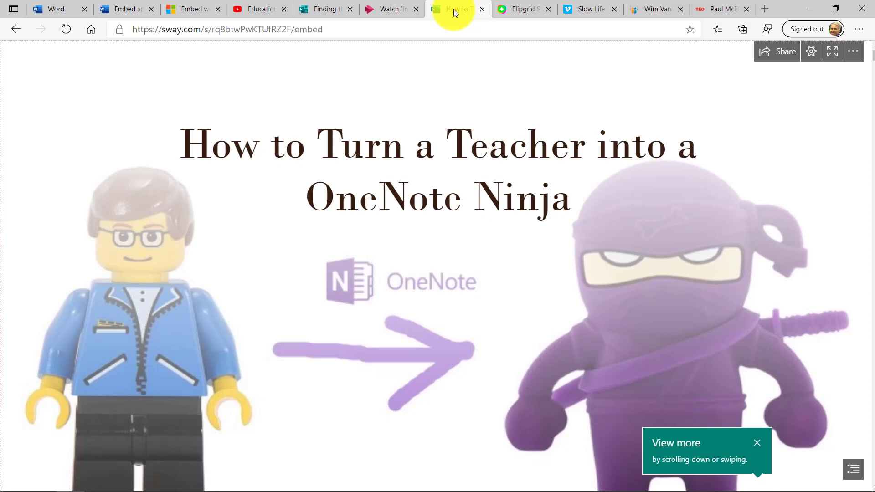
key("ctrl+l")
left_click(126, 10)
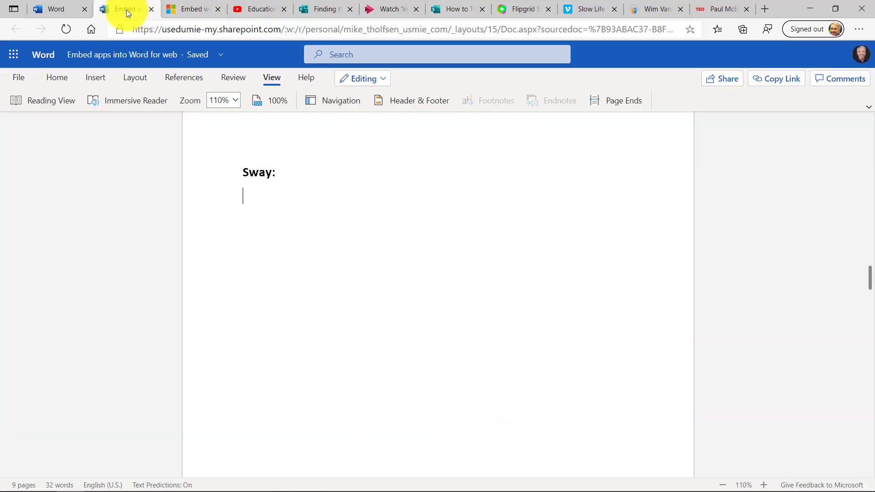
type("https://sway.office.com/rq8btwPwKTUfRZ2F?ref=Link&loc=play")
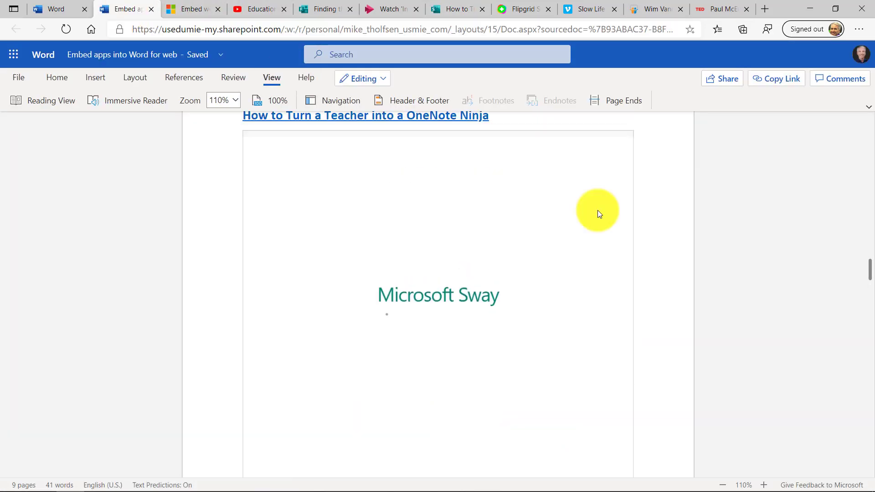
Scroll through the embedded Sway and dismiss its View more hint
scroll(553, 244, "down", 5)
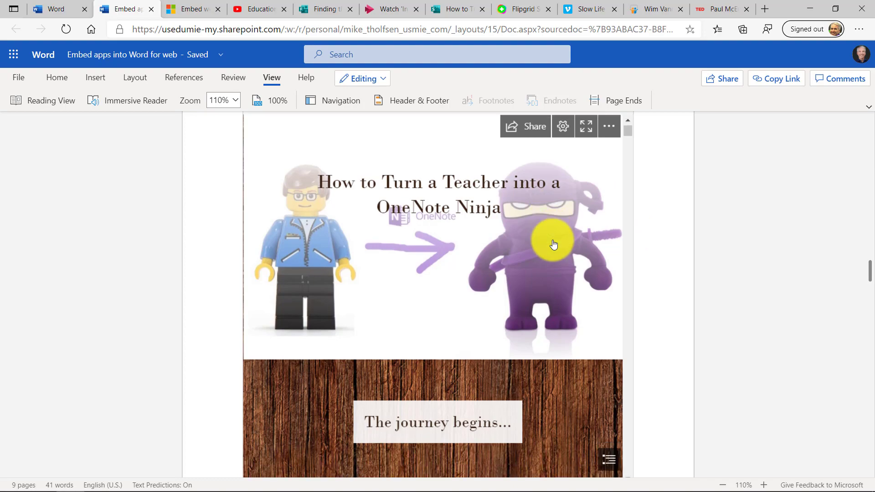
scroll(624, 140, "up", 2)
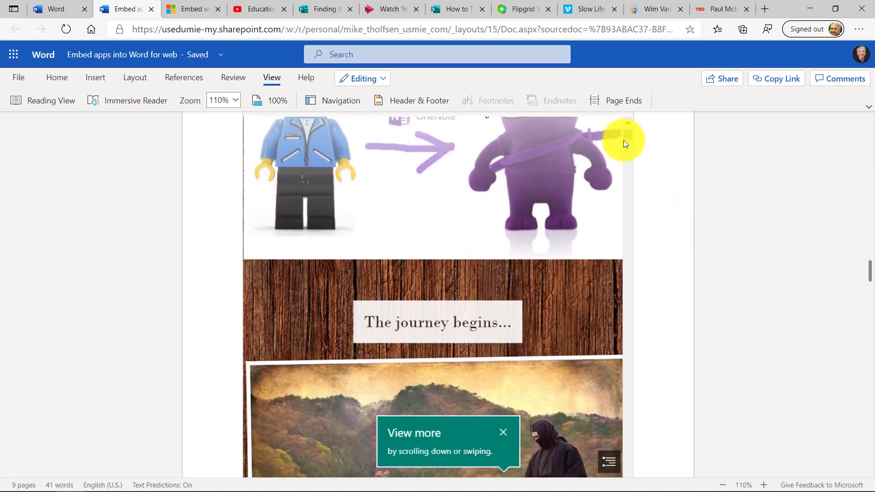
left_click_drag(628, 137, 625, 180)
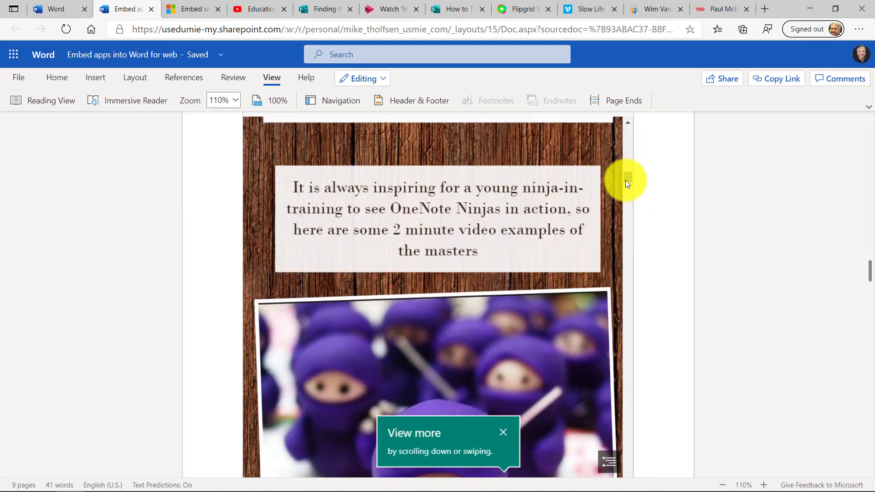
left_click(502, 428)
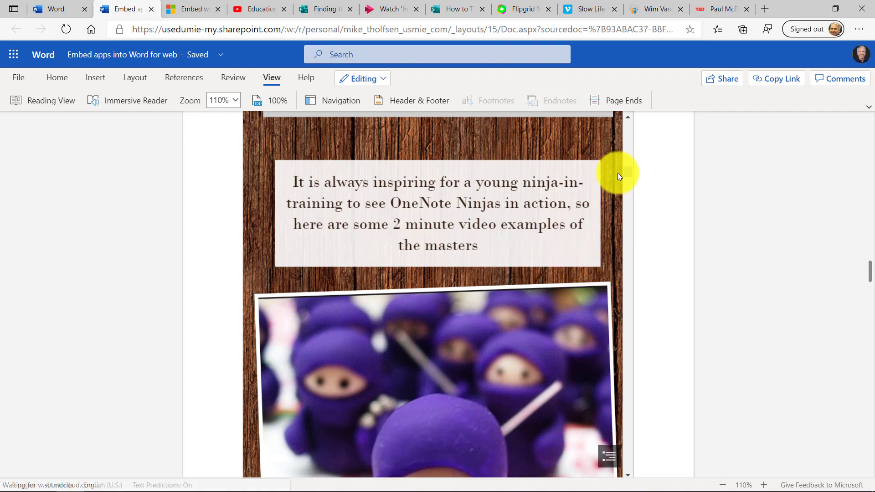
scroll(631, 165, "up", 5)
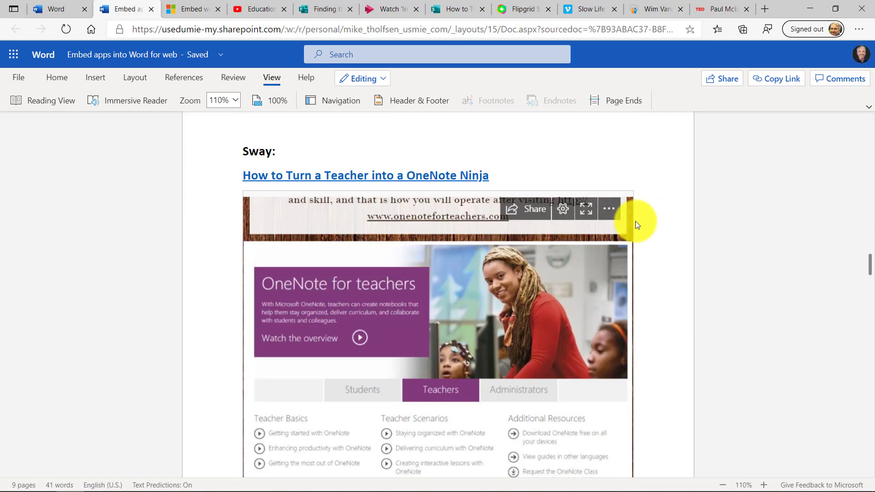
View the embedded Sway full screen, scroll through it, then exit back to the document
left_click(587, 212)
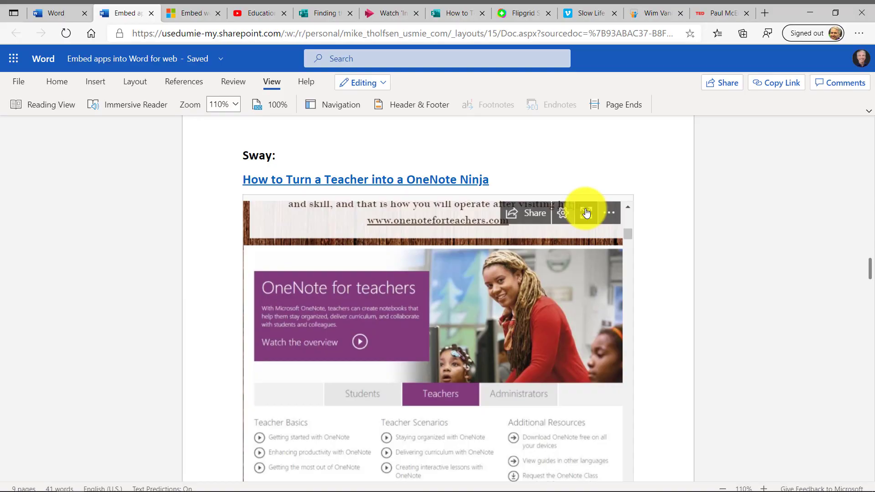
scroll(586, 212, "down", 5)
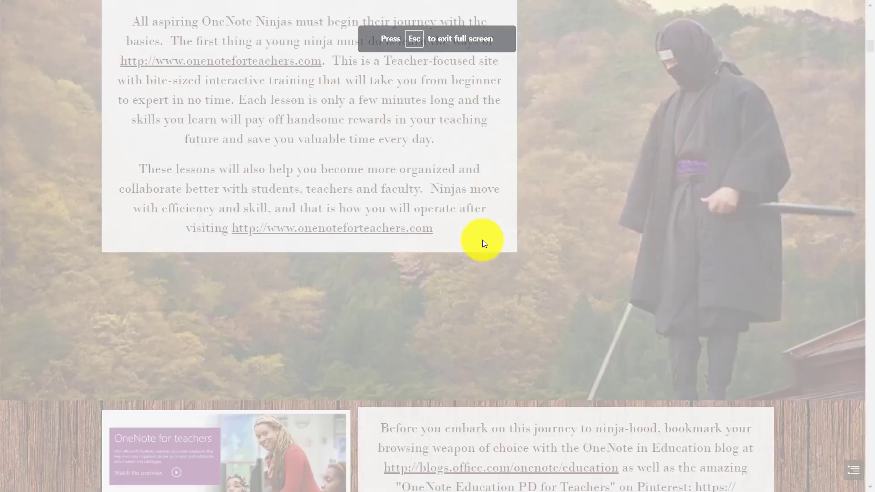
scroll(482, 240, "down", 3)
scroll(482, 240, "up", 1)
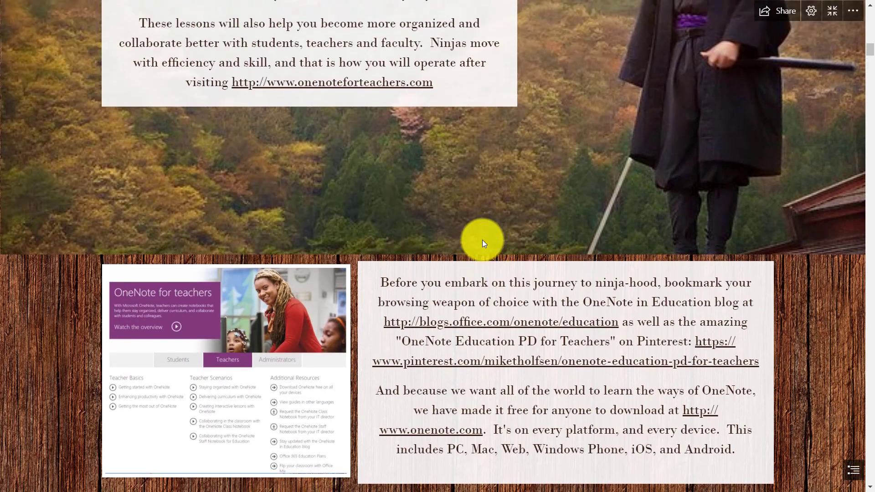
left_click(832, 16)
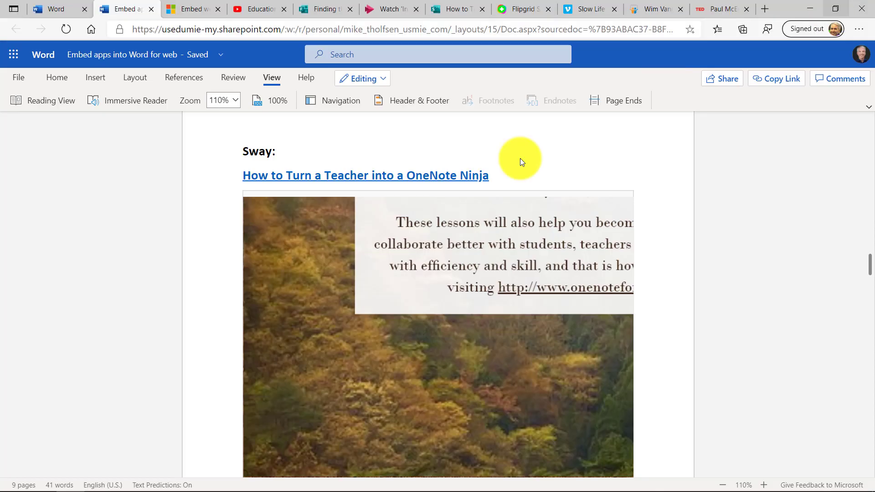
scroll(701, 275, "down", 10)
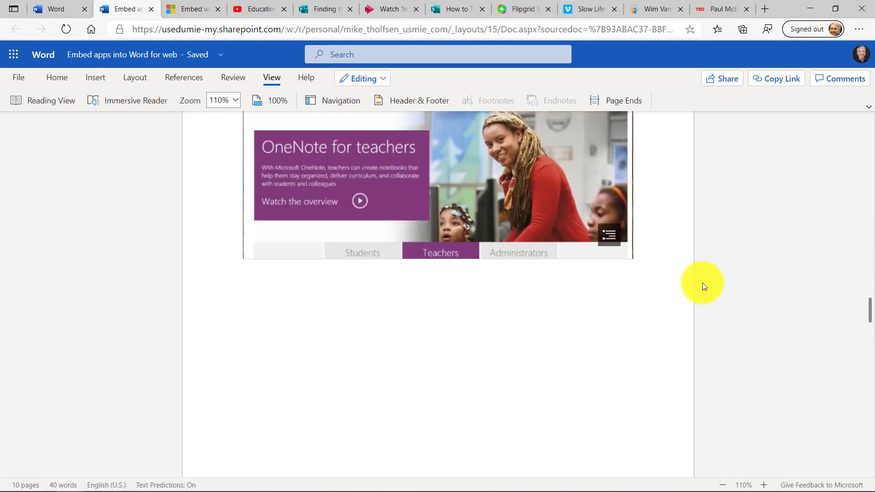
Paste the Flipgrid Shorts video link under Flipgrid Shorts: and turn it into an embed
scroll(702, 283, "down", 4)
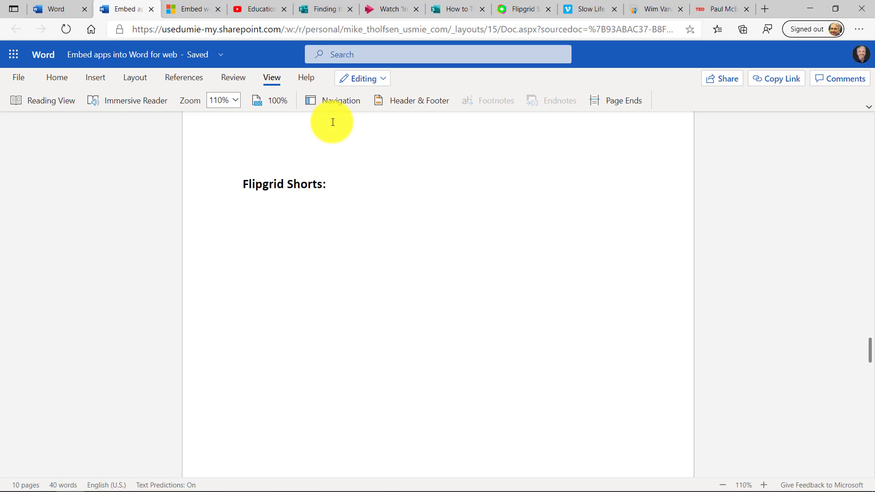
left_click(527, 15)
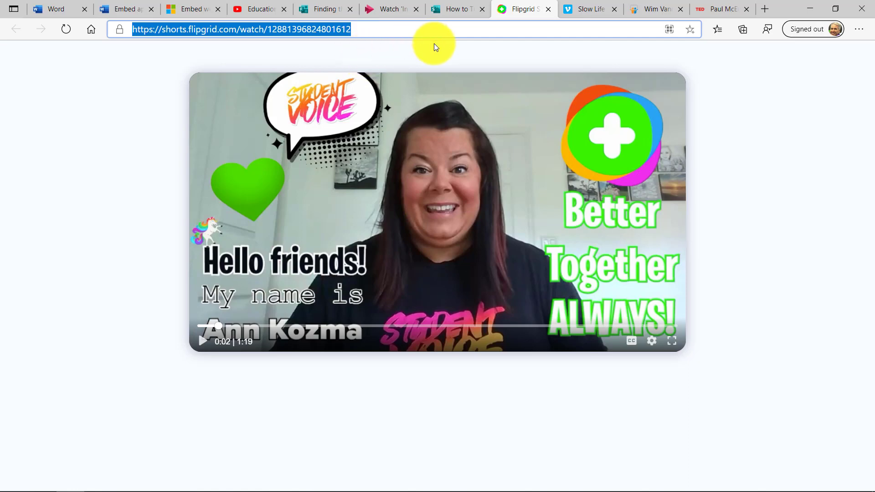
left_click(128, 9)
key("ctrl+v")
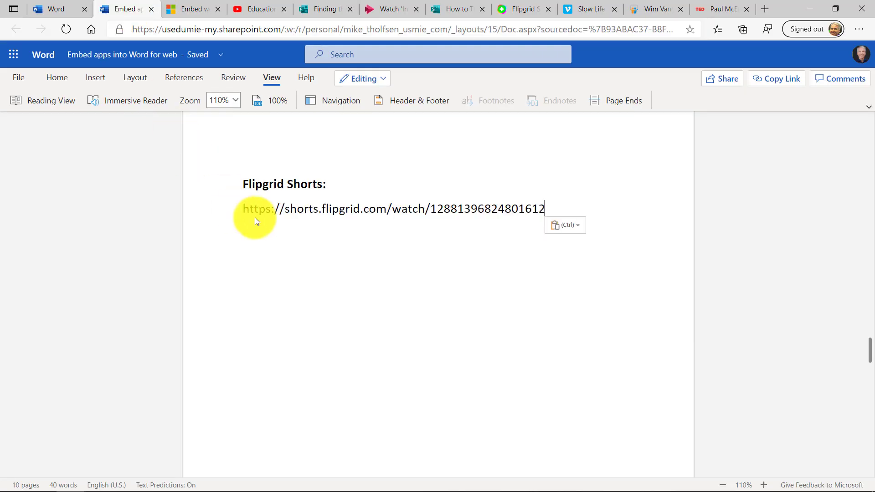
key("Return")
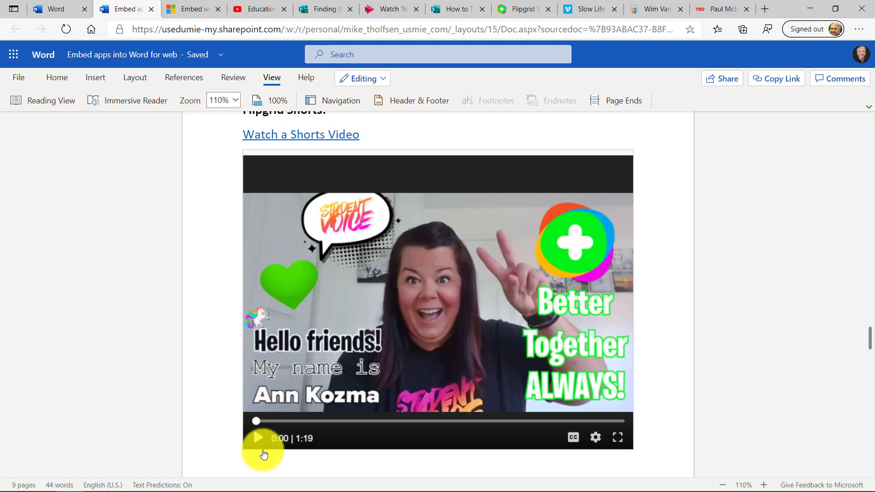
Play the embedded Flipgrid Shorts video, stopping it at 0:07
left_click(258, 438)
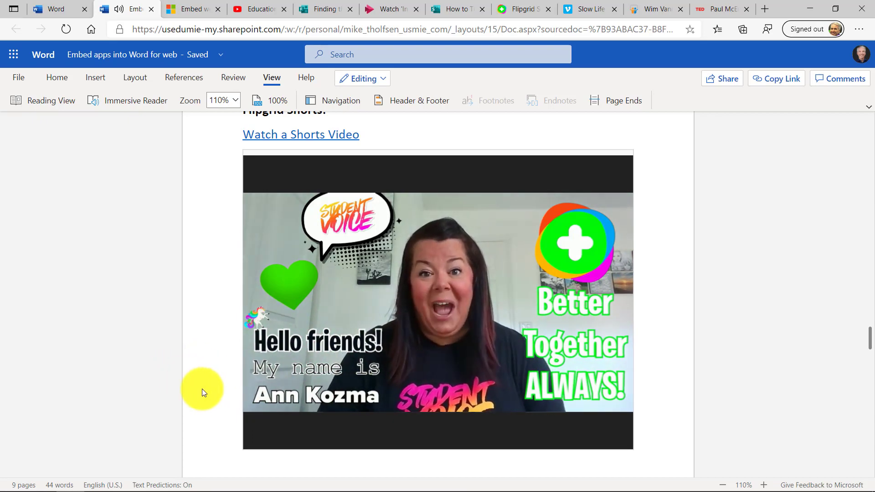
mouse_move(250, 426)
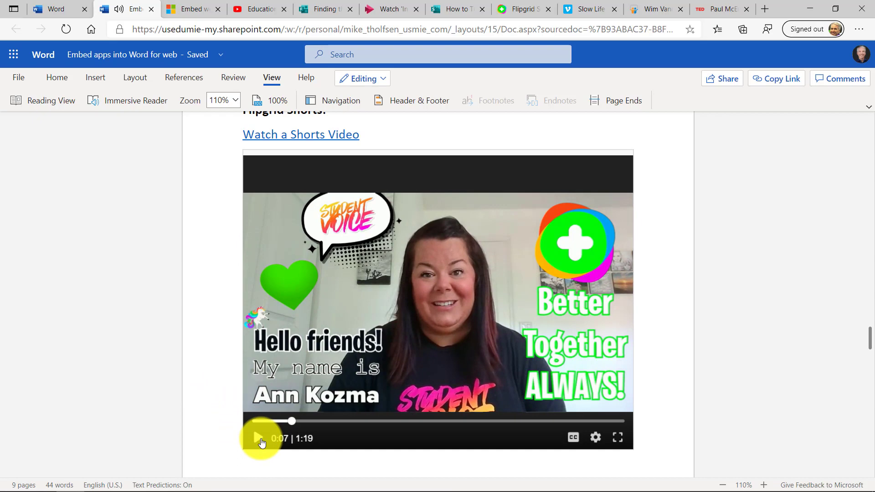
scroll(262, 442, "up", 1)
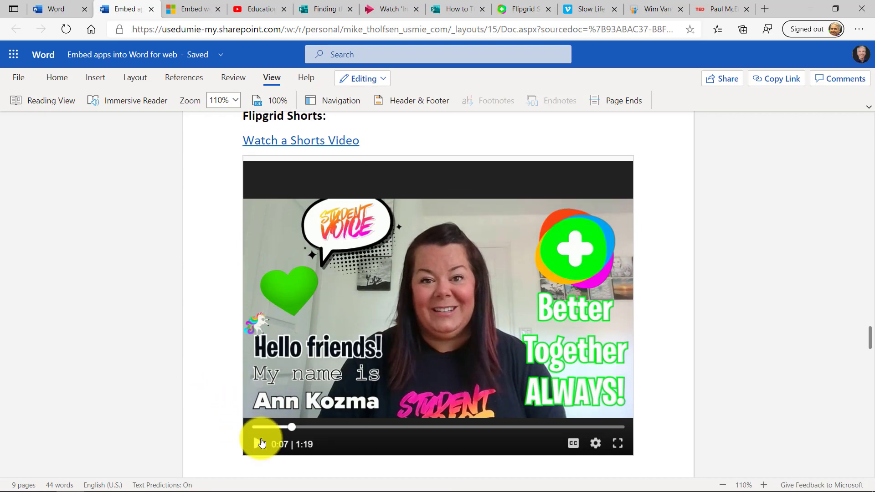
Paste the Slow Life Vimeo URL under the Vimeo heading to embed the video
scroll(261, 442, "down", 10)
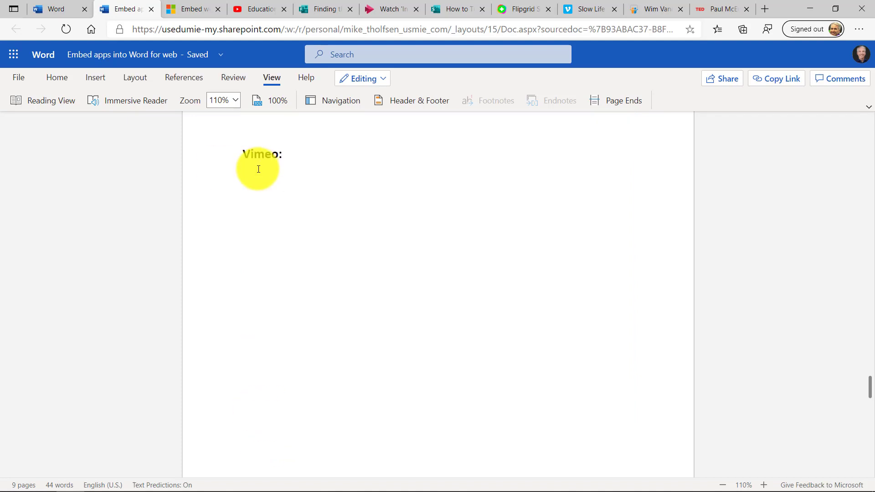
left_click(259, 169)
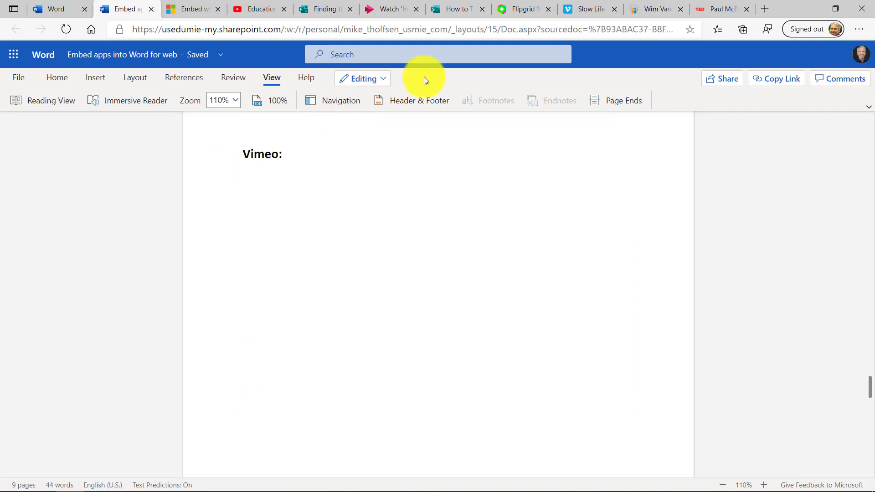
left_click(590, 9)
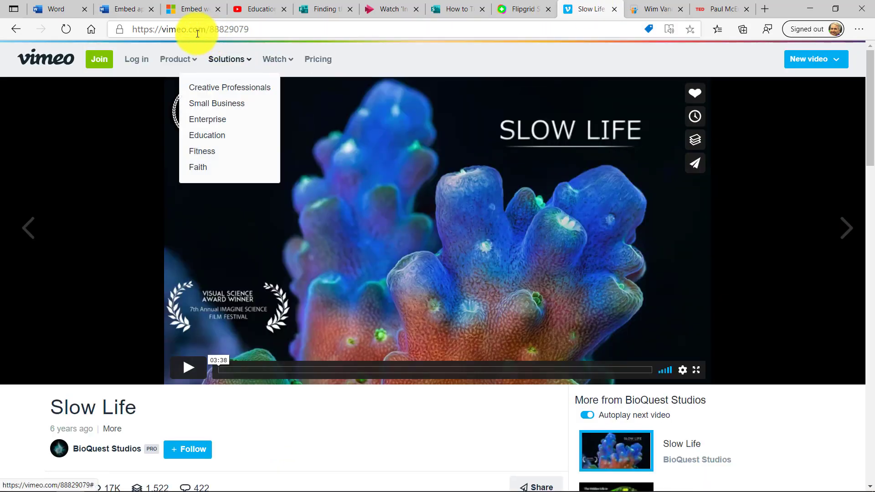
left_click(185, 28)
key("ctrl+c")
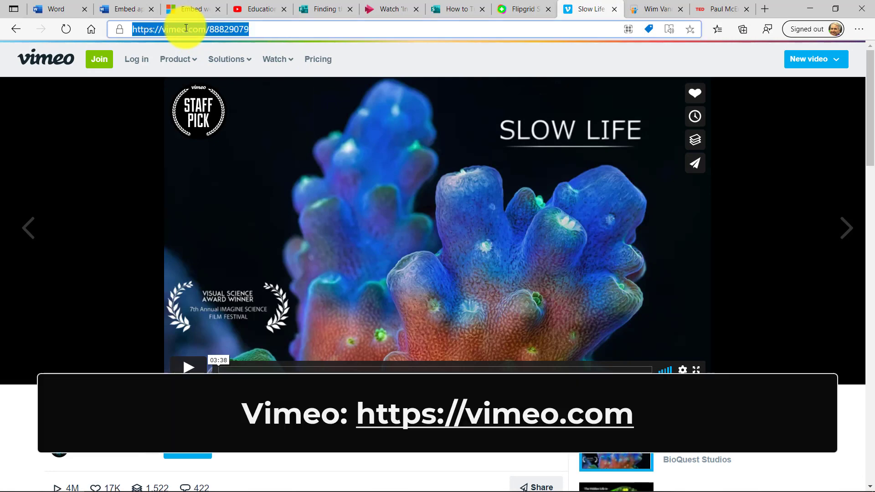
left_click(124, 9)
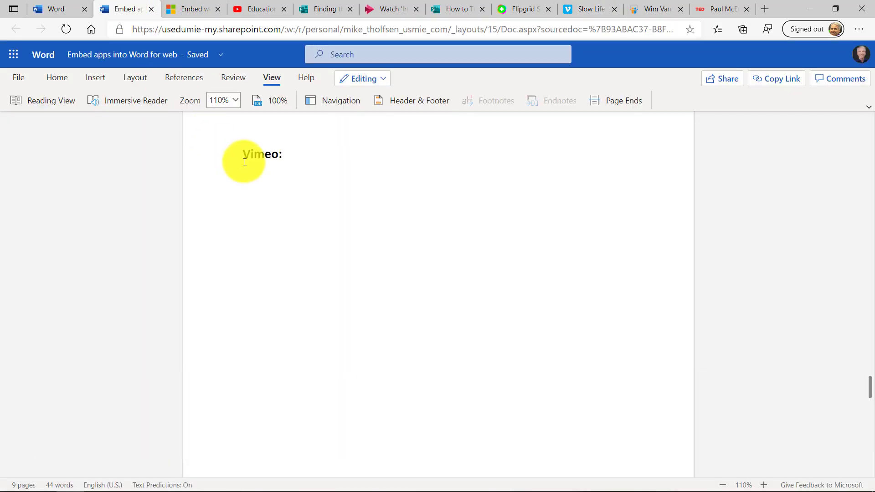
key("ctrl+v")
key("Return")
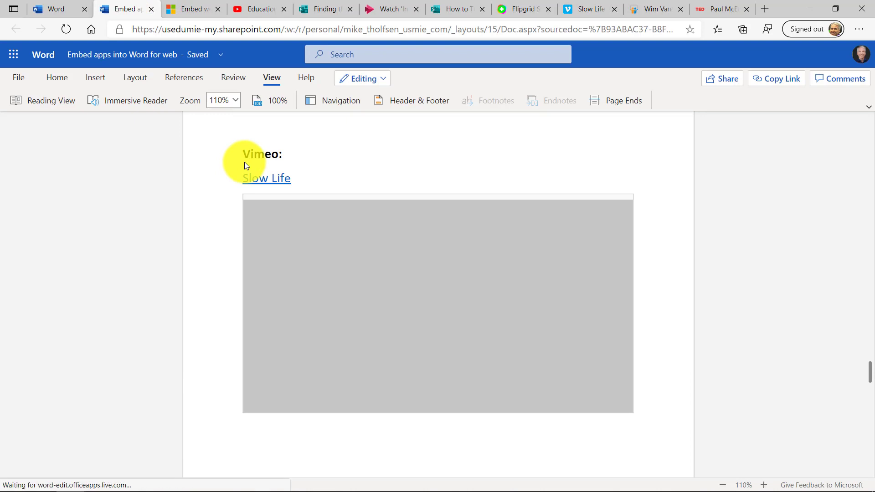
Play the embedded Slow Life video, pause it at 0:09, then view it full screen and exit
left_click(273, 399)
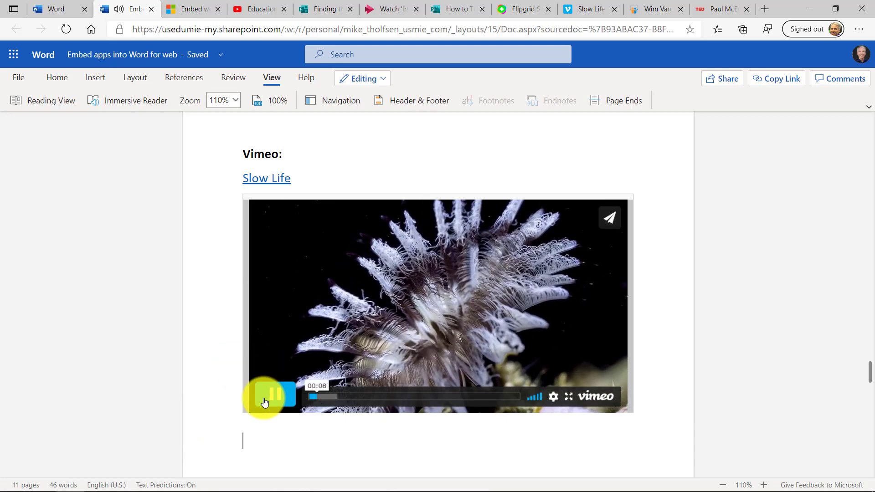
left_click(265, 401)
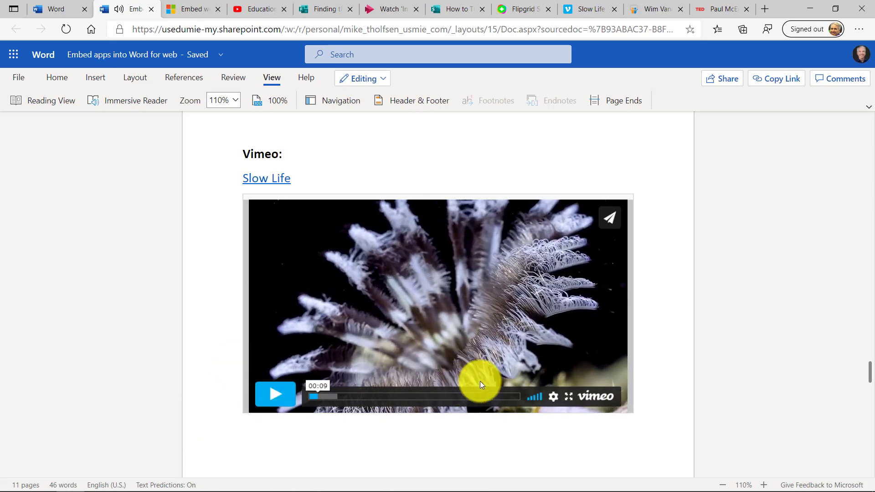
left_click(570, 399)
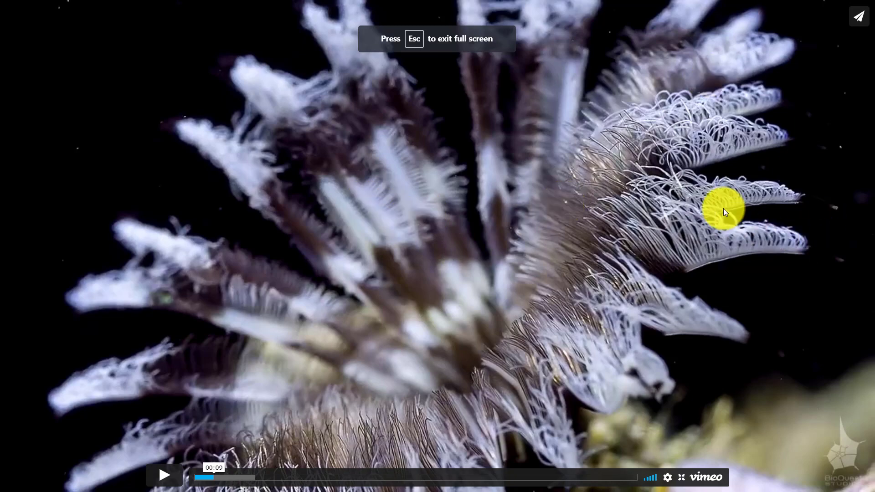
key("Escape")
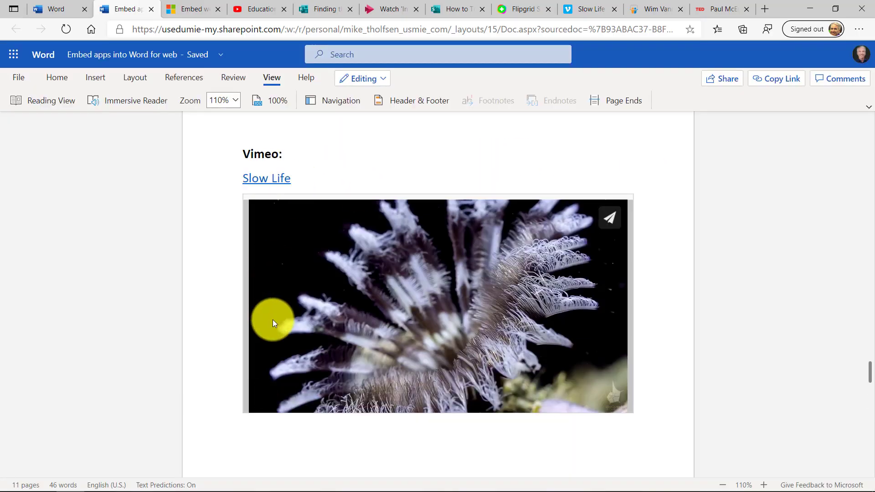
Copy the 'A few thoughts on work life-balance' link and paste it under SlideShare to embed it
scroll(274, 319, "down", 5)
scroll(272, 319, "down", 2)
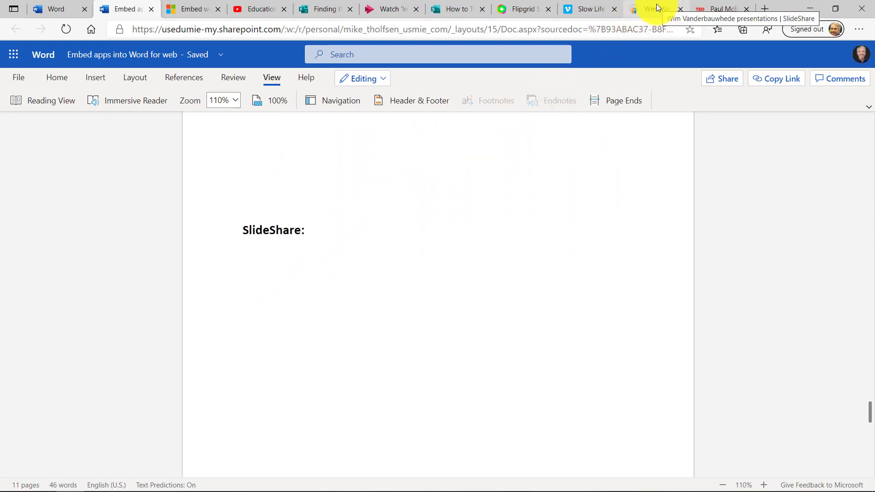
left_click(634, 10)
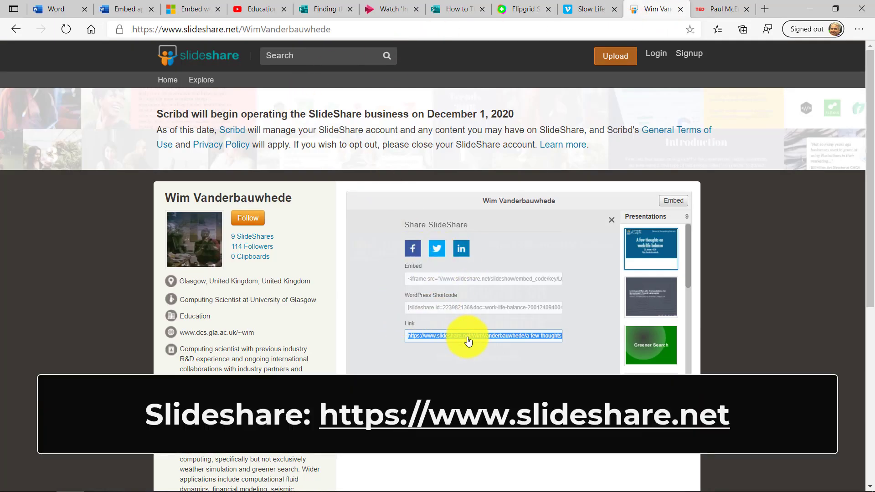
right_click(468, 341)
left_click(516, 145)
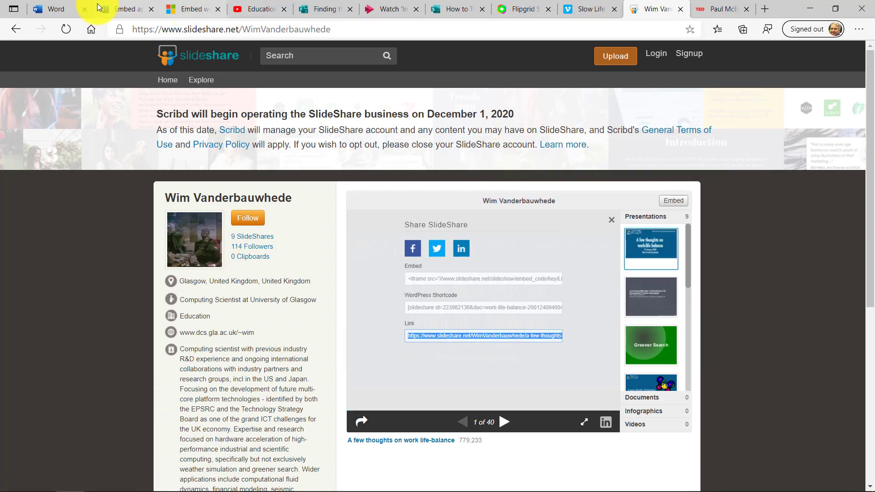
left_click(124, 10)
key("ctrl+v")
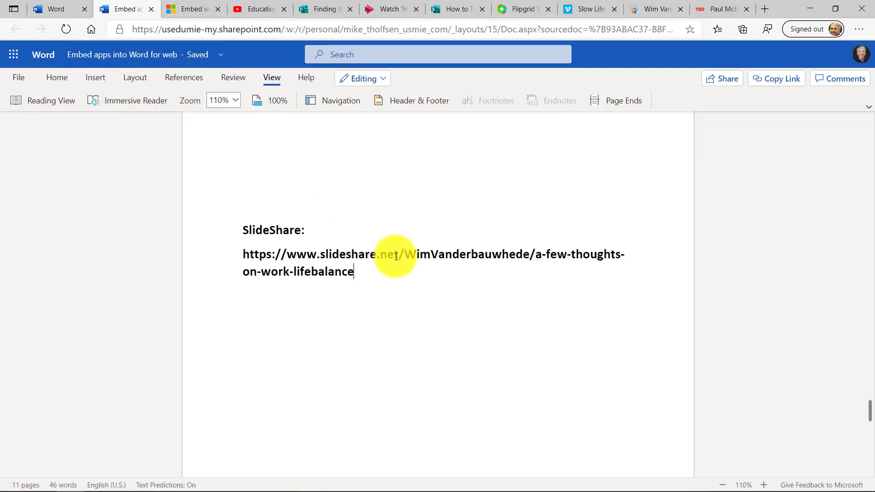
key("Return")
Advance the embedded deck three slides and switch it to full screen
left_click(399, 372)
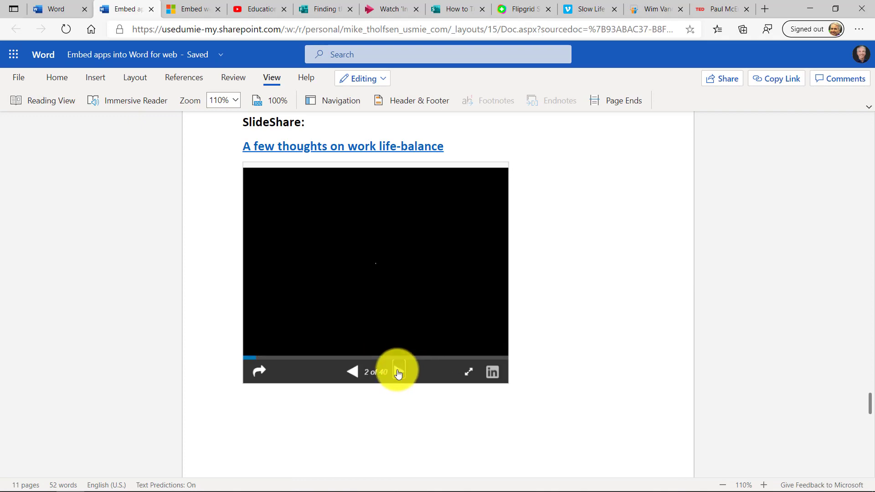
left_click(399, 372)
left_click(398, 371)
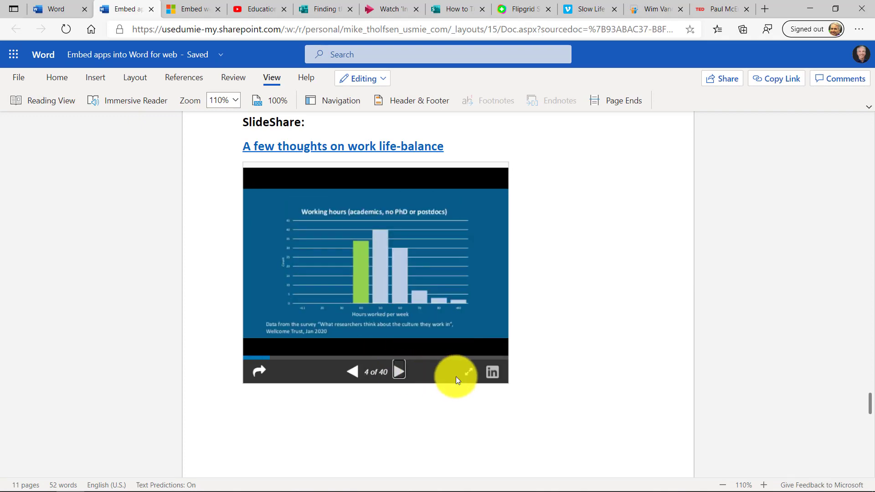
left_click(470, 372)
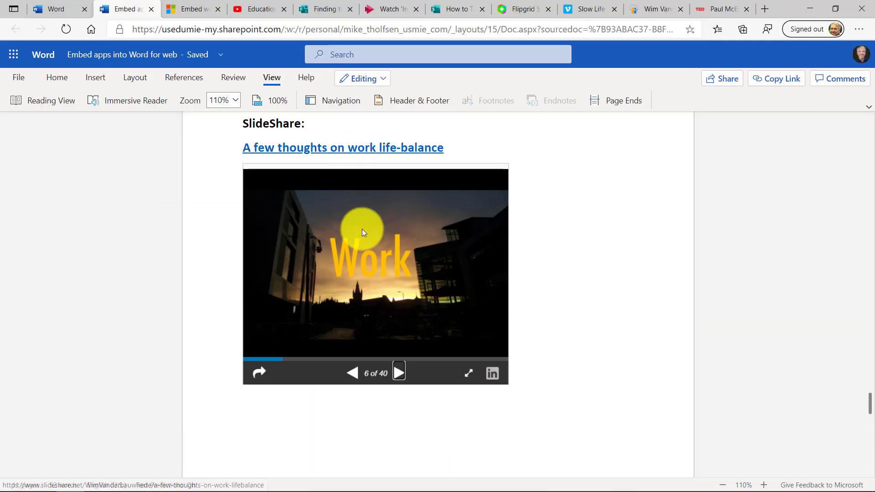
scroll(362, 229, "down", 5)
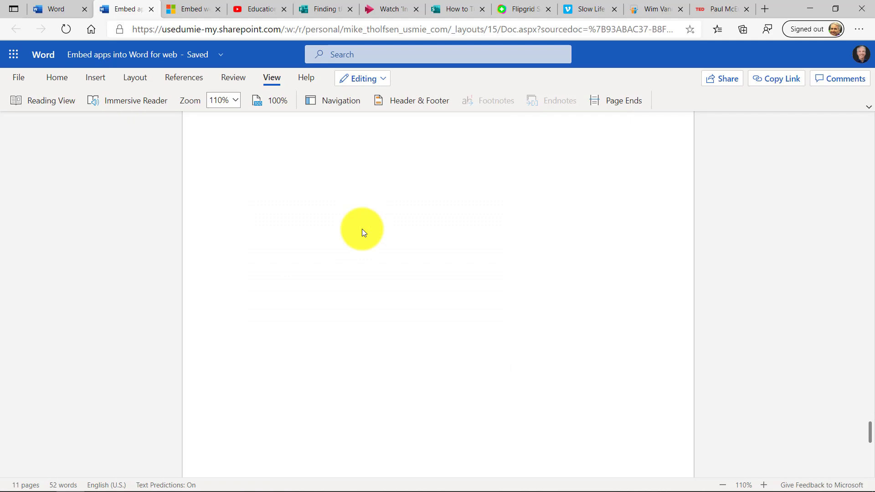
Paste the 'Tiny robots with giant potential' TED talk URL under Ted Talks to embed it
scroll(362, 233, "down", 2)
left_click(713, 10)
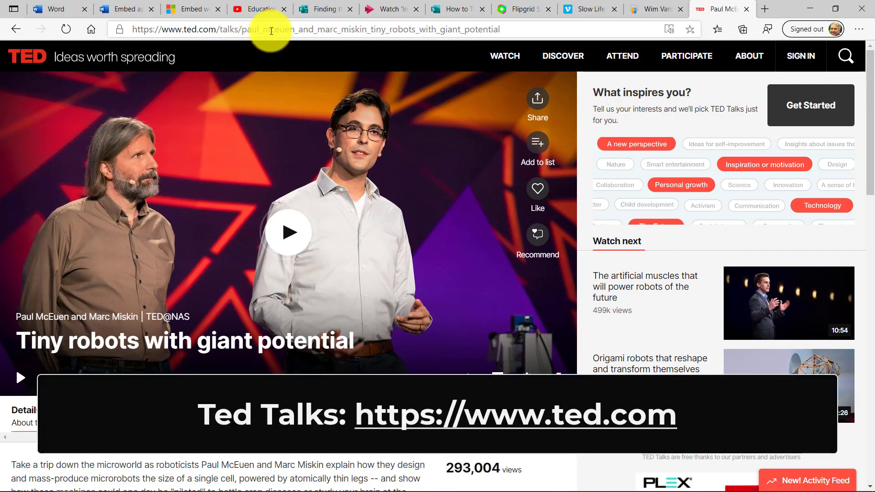
left_click(272, 31)
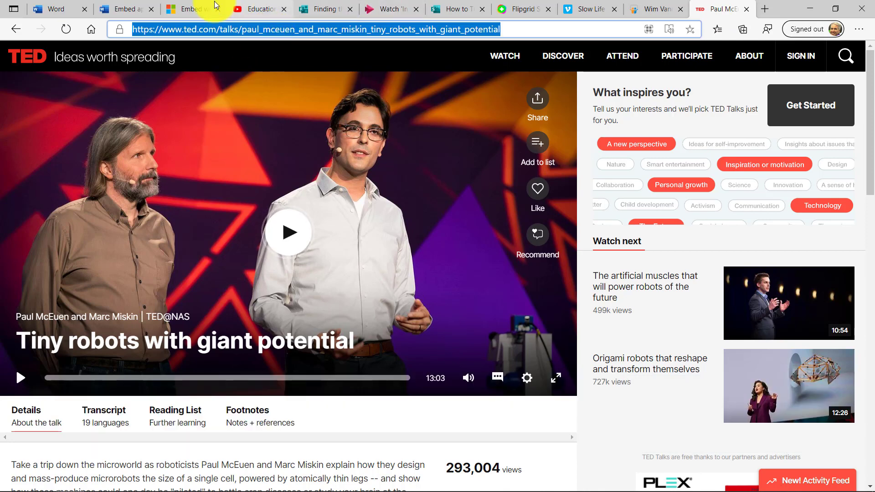
left_click(130, 12)
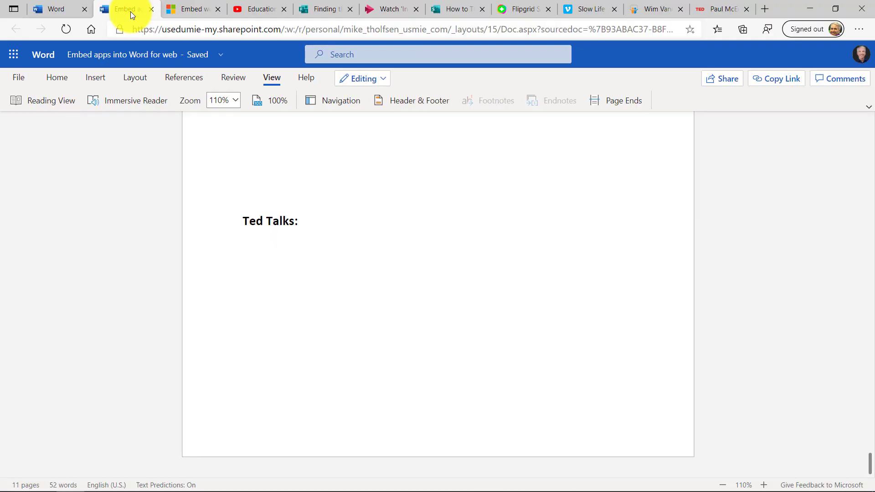
key("ctrl+v")
key("Return")
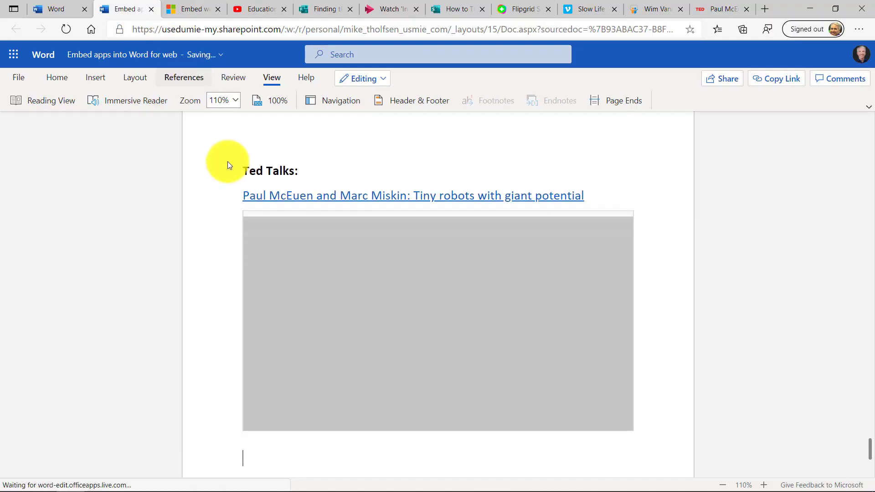
Play the embedded TED talk and pause it at 0:06
scroll(255, 210, "down", 1)
left_click(433, 281)
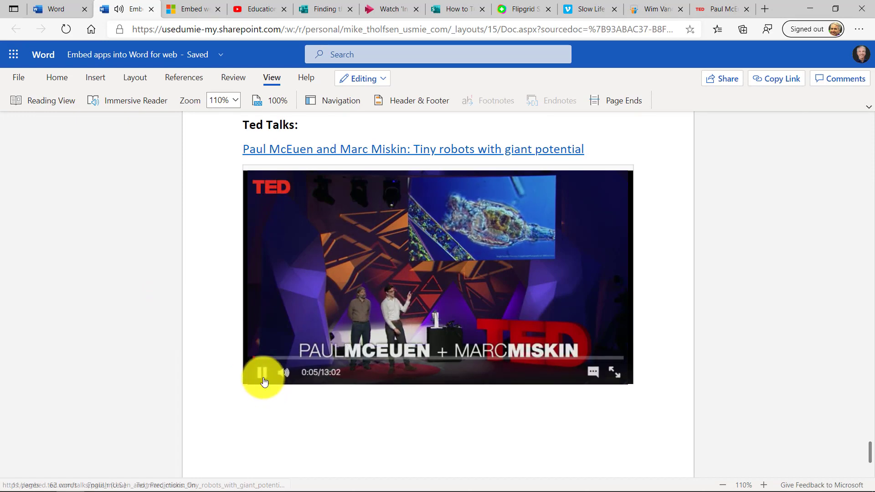
left_click(263, 378)
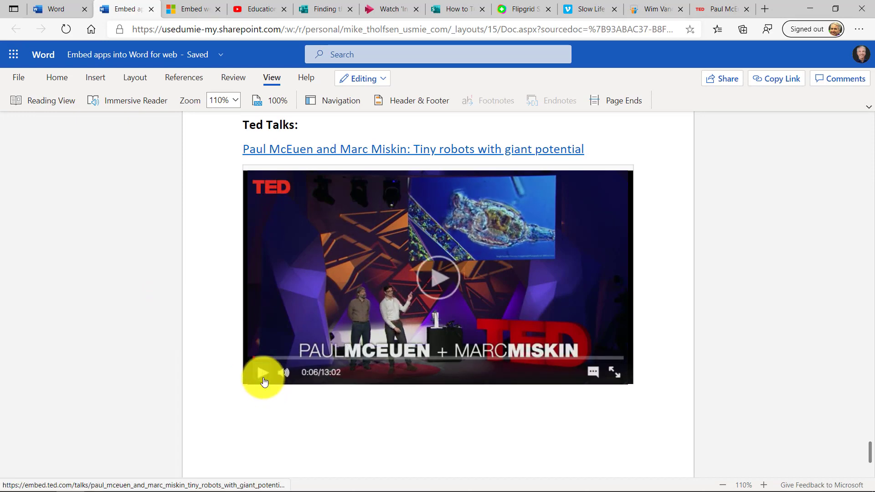